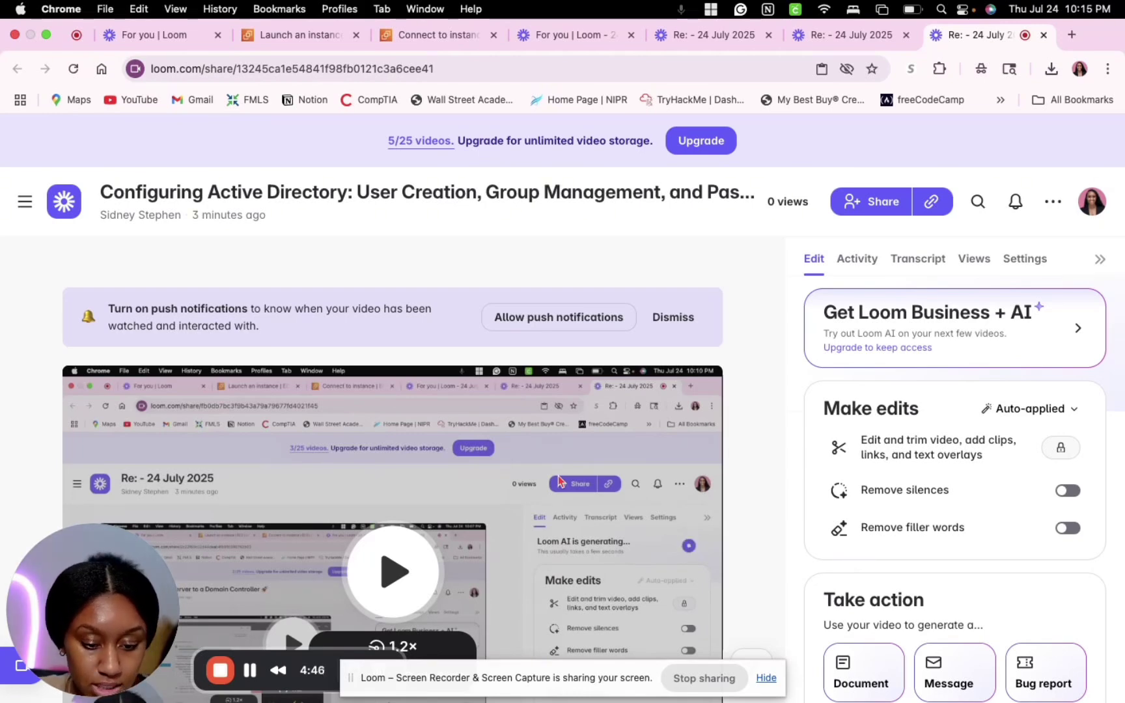
- Switch from Loom to the remote desktop session on the Windows EC2 instance
{"action": "left_click", "coordinate": [410, 45]}
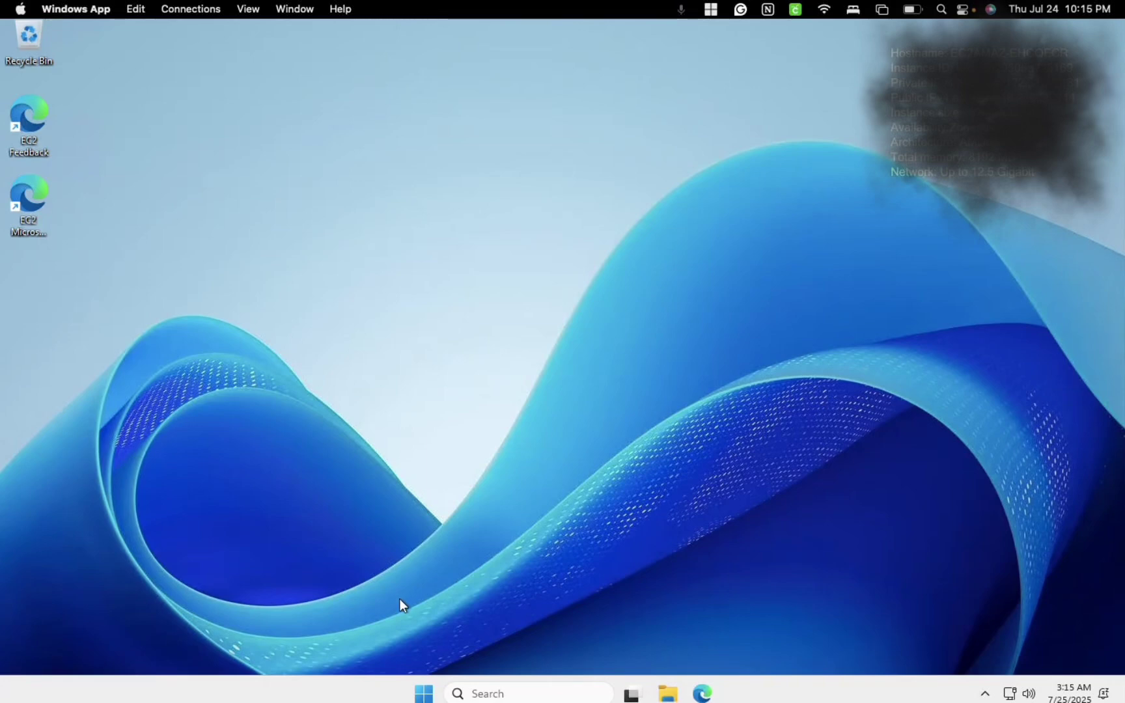
- Search the server for 'act' and launch Active Directory Users and Computers from the results
{"action": "left_click", "coordinate": [474, 695]}
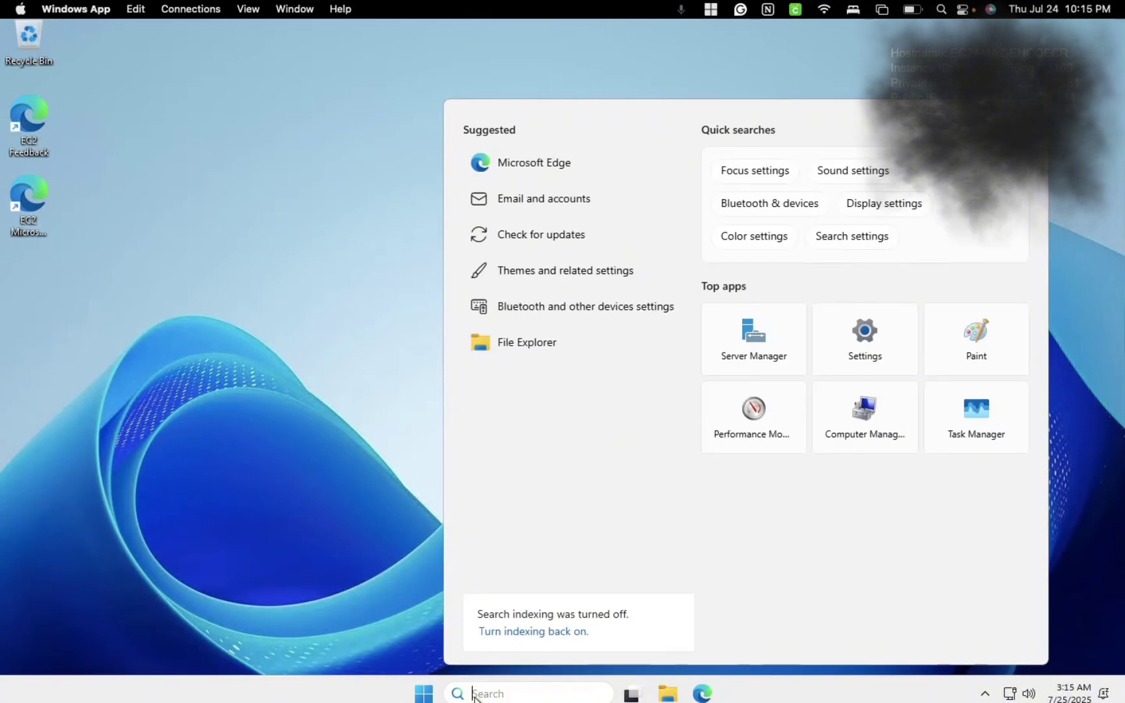
{"action": "type", "text": "ac"}
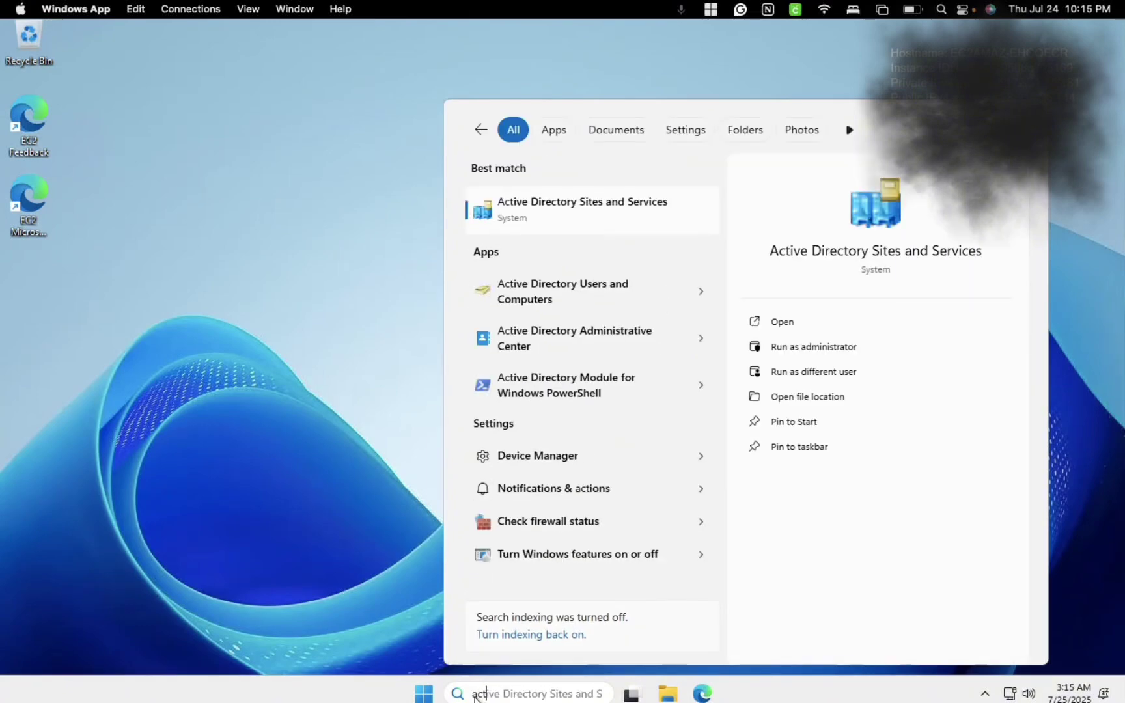
{"action": "type", "text": "t"}
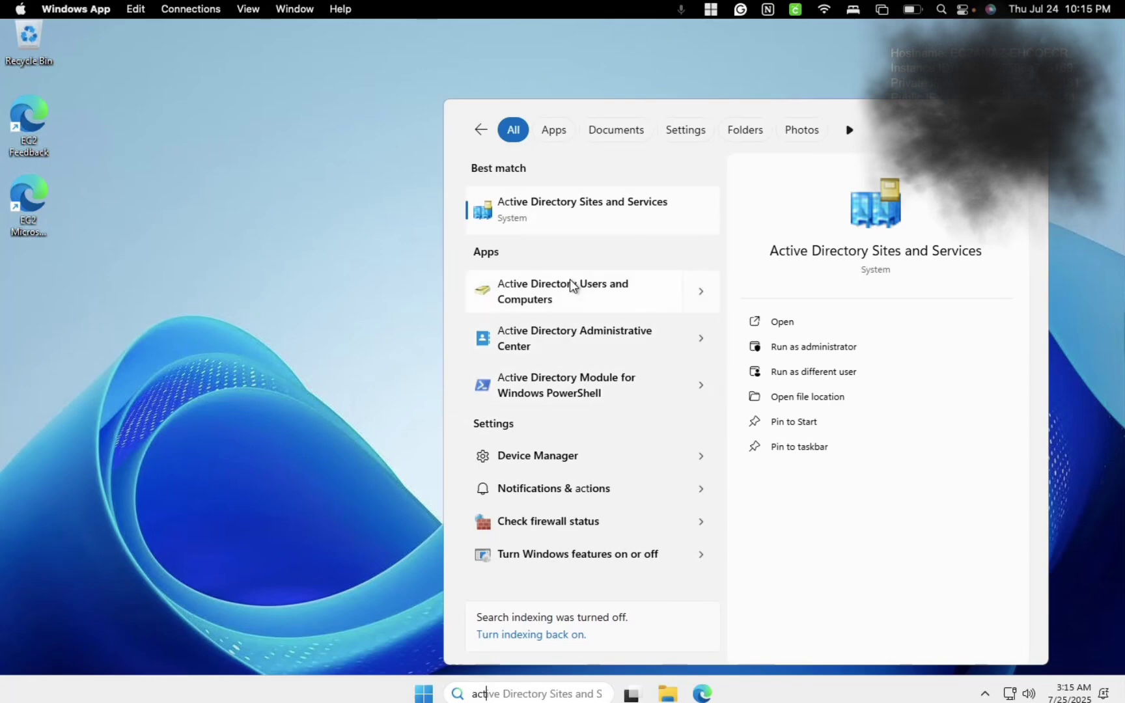
{"action": "left_click", "coordinate": [571, 285]}
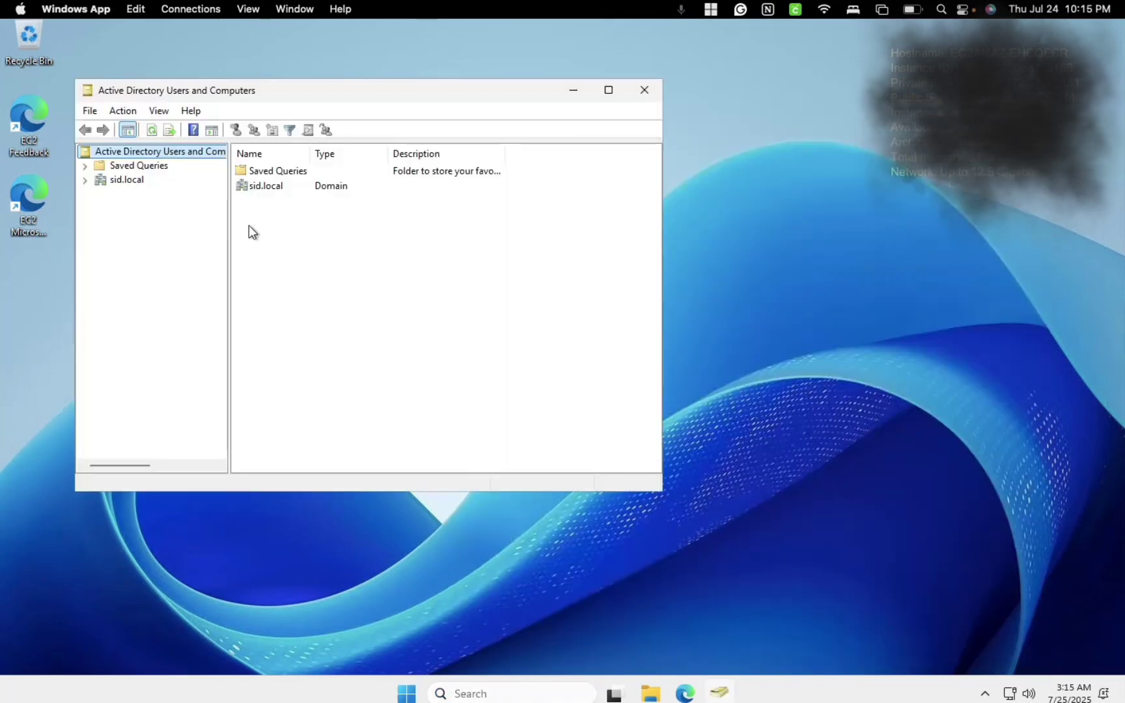
- Expand sid.local and browse the built-in accounts and groups in the Users container
{"action": "left_click", "coordinate": [86, 180]}
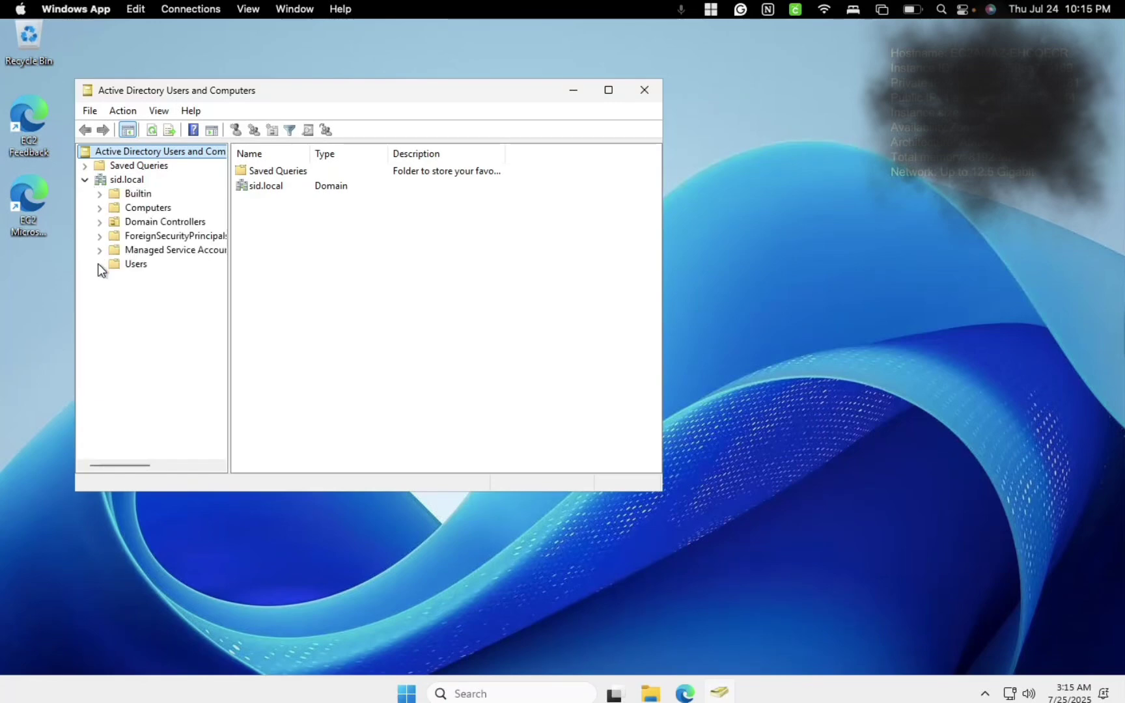
{"action": "left_click", "coordinate": [123, 266]}
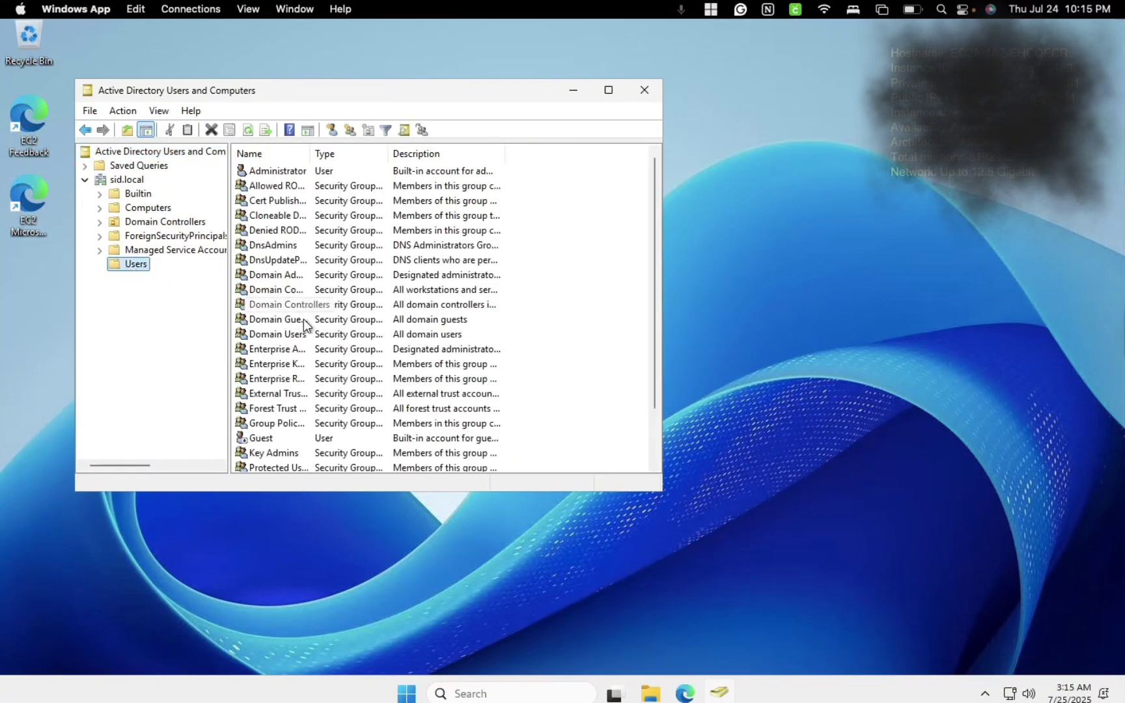
{"action": "scroll", "coordinate": [300, 384], "scroll_direction": "down", "scroll_amount": 1}
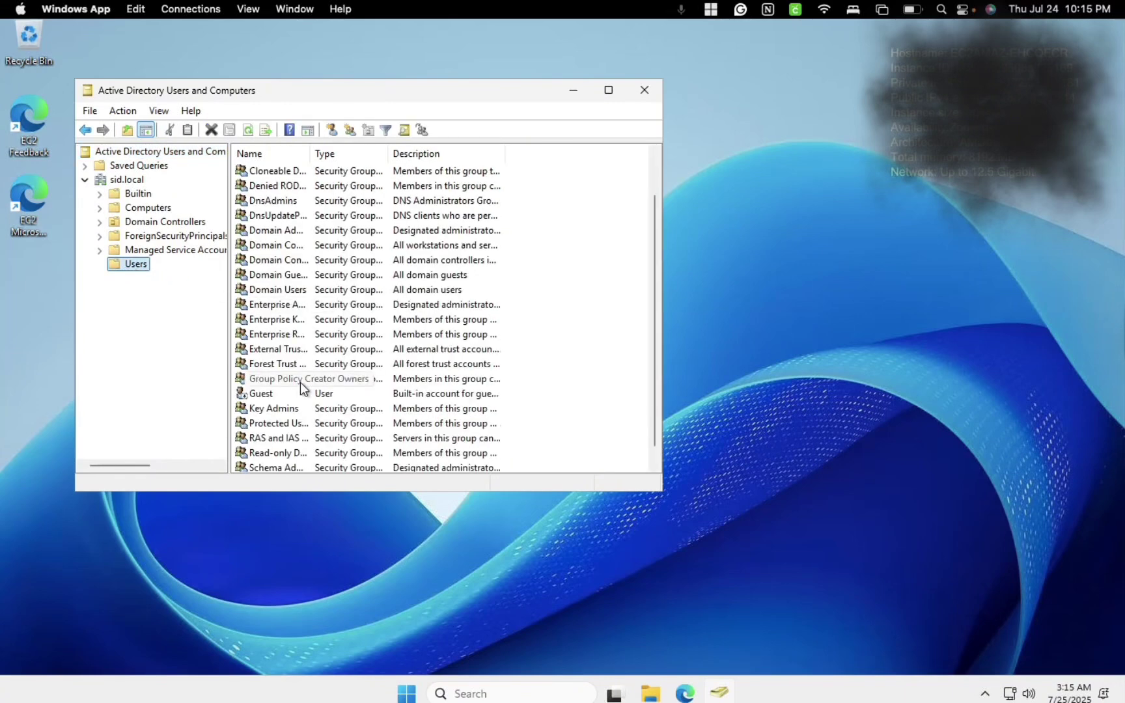
{"action": "scroll", "coordinate": [301, 387], "scroll_direction": "down", "scroll_amount": 1}
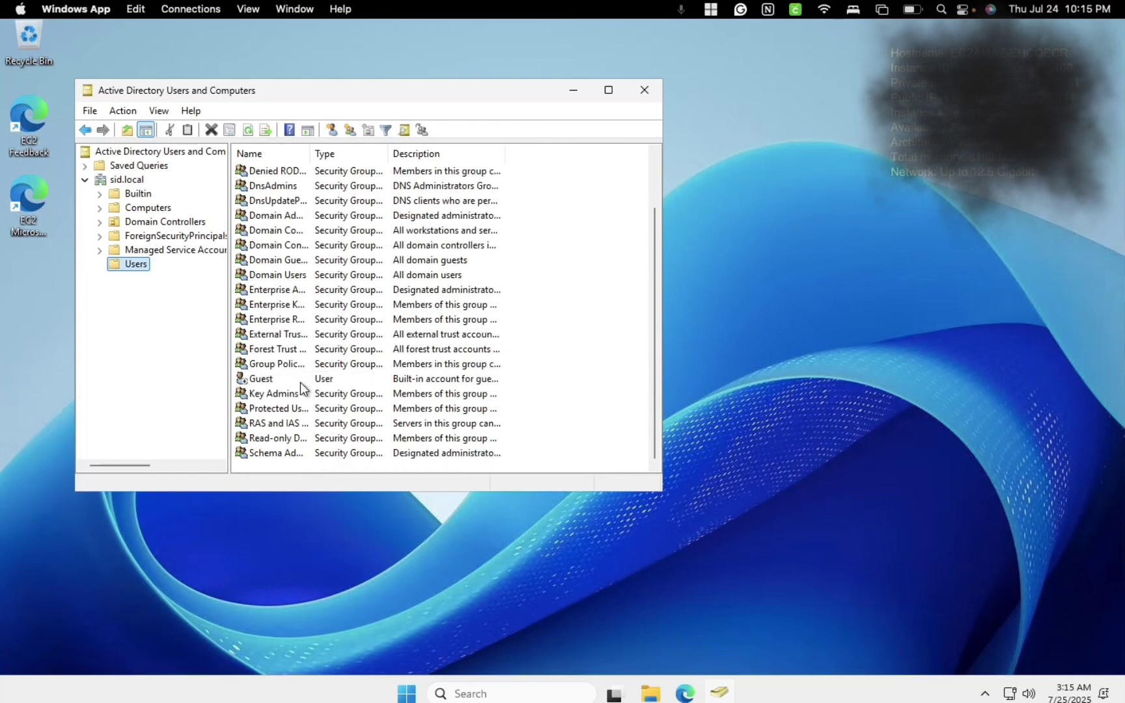
{"action": "right_click", "coordinate": [126, 270]}
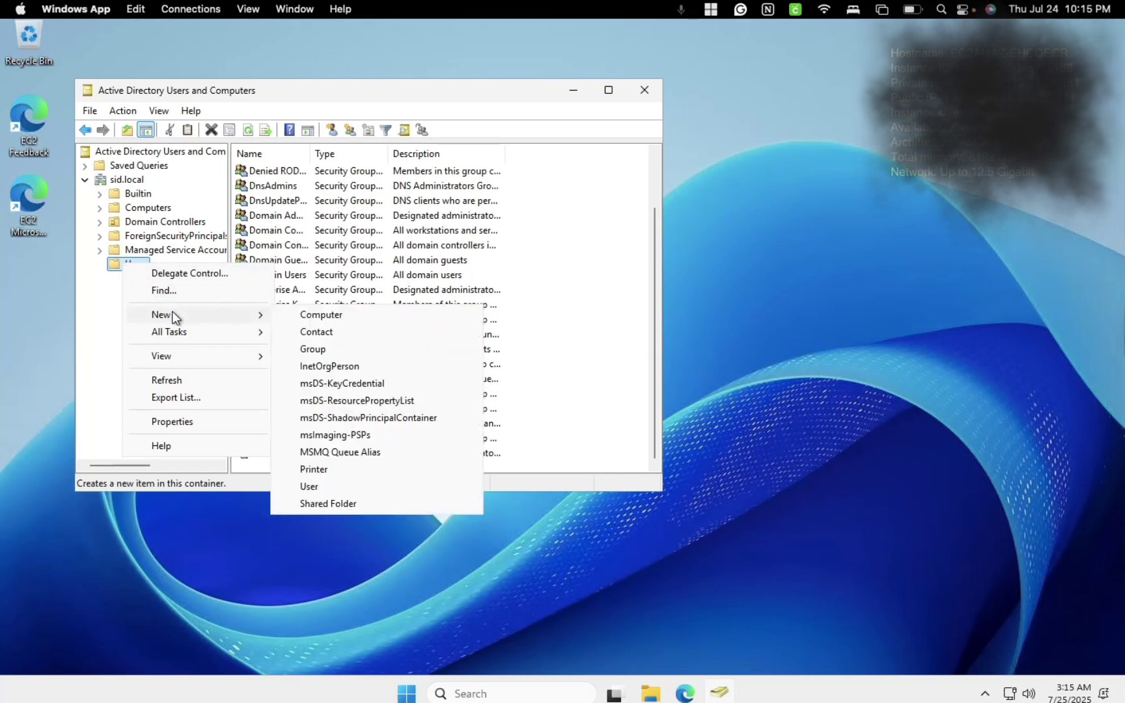
{"action": "mouse_move", "coordinate": [161, 315]}
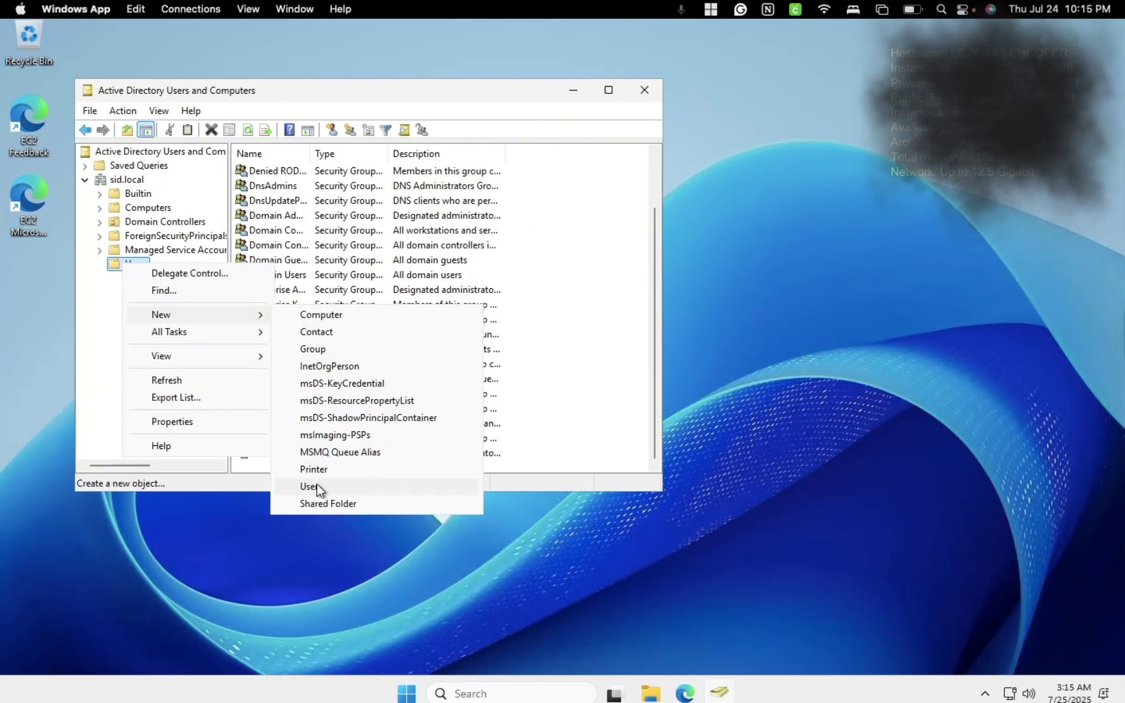
{"action": "left_click", "coordinate": [317, 488]}
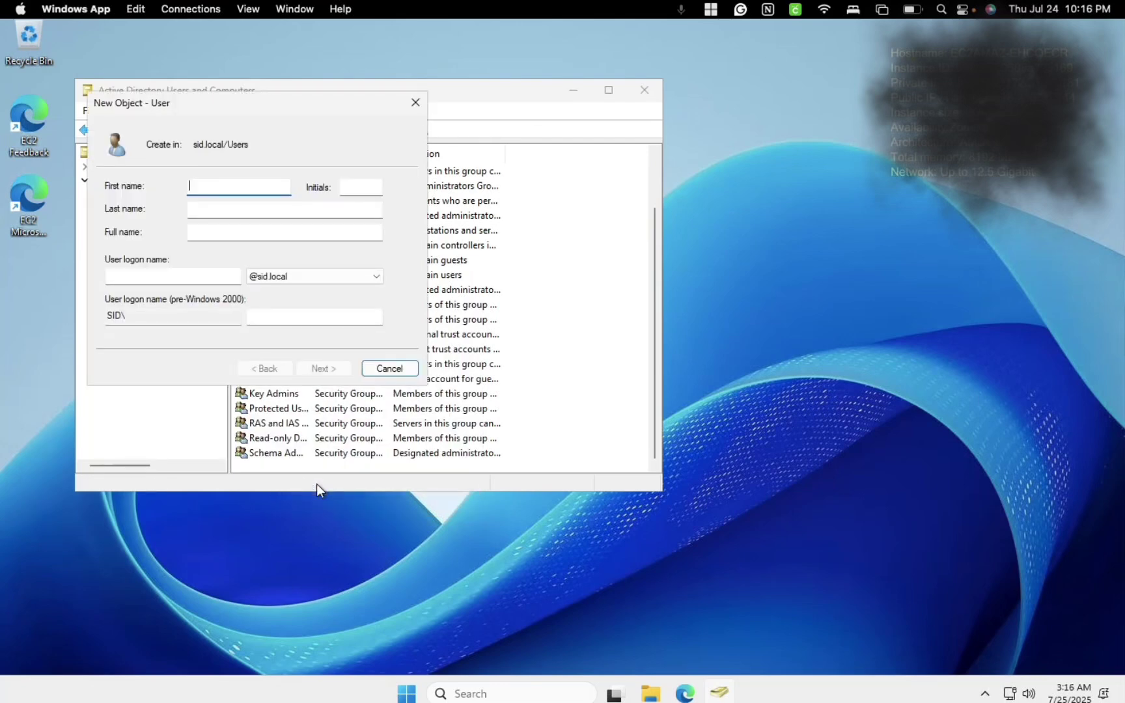
{"action": "key", "text": "Tab"}
{"action": "key", "text": "Tab"}
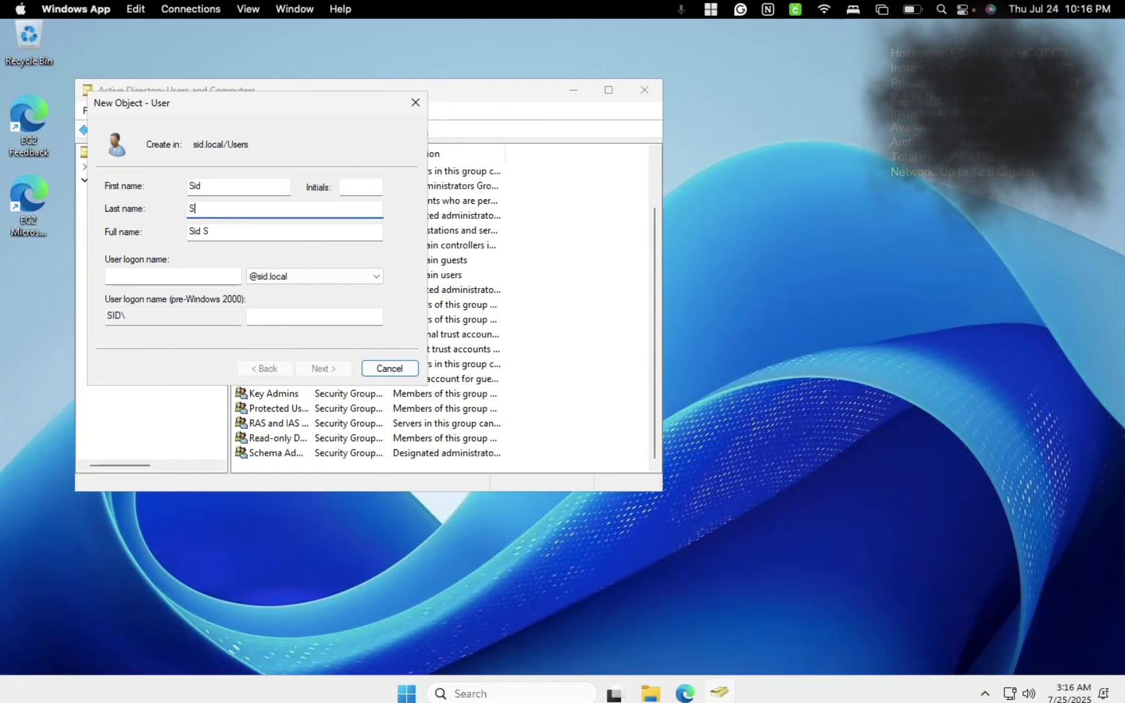
{"action": "left_click", "coordinate": [167, 275]}
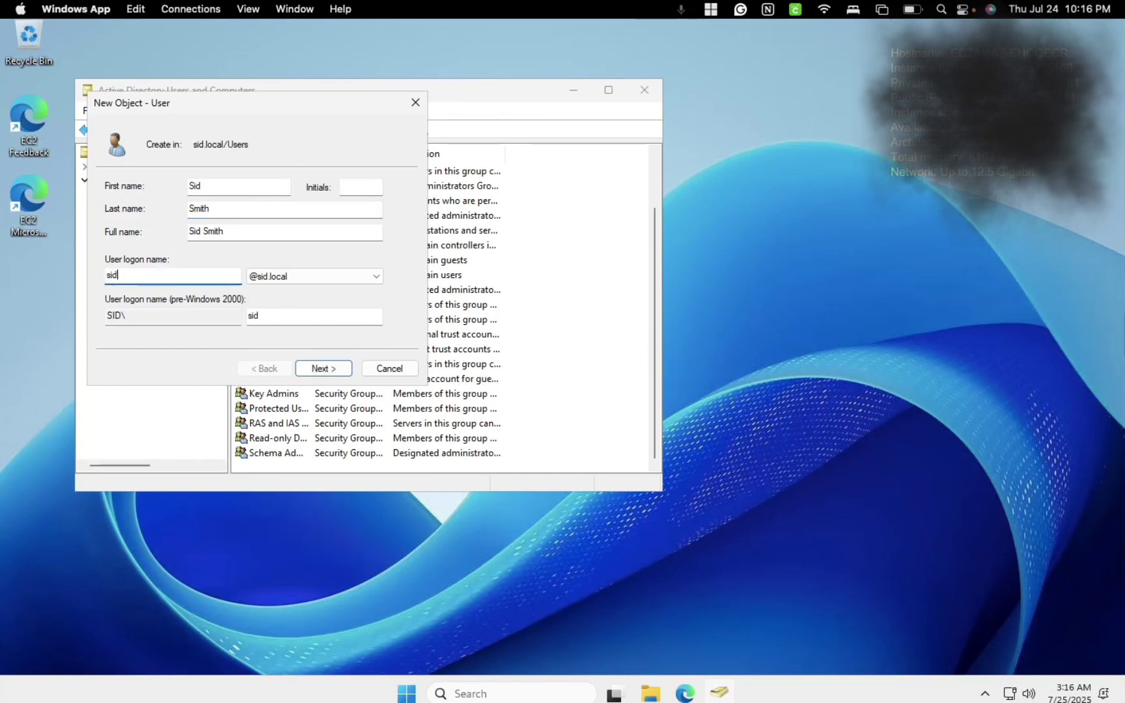
{"action": "left_click", "coordinate": [327, 373]}
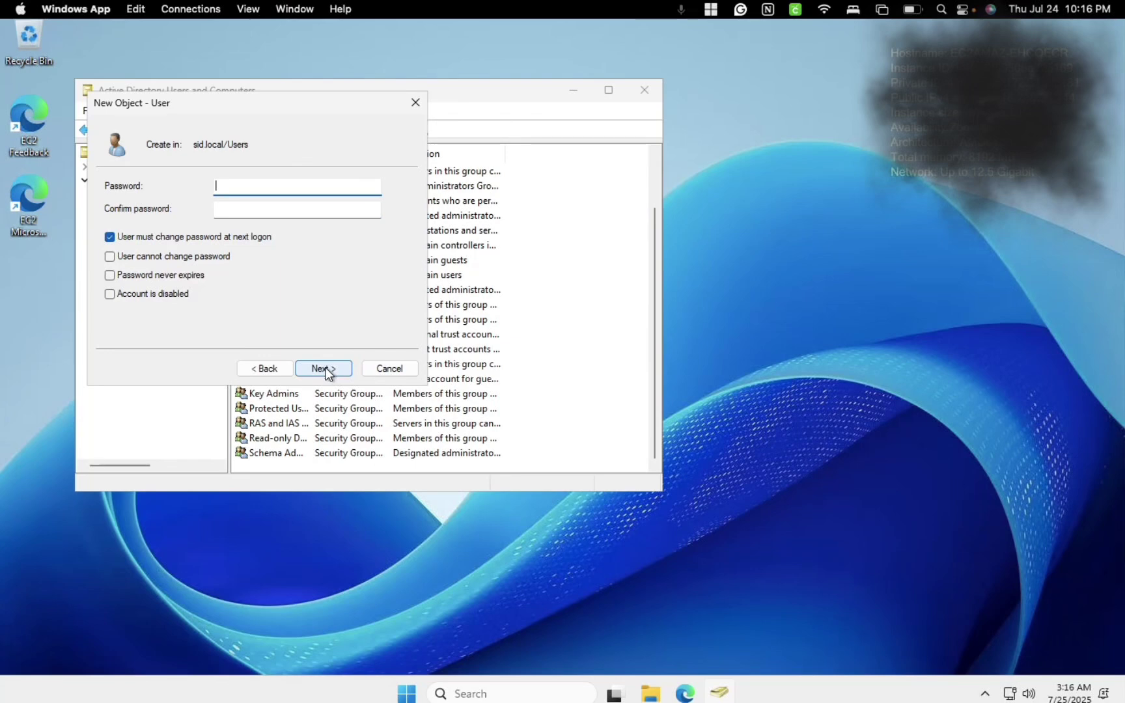
{"action": "left_click", "coordinate": [322, 206]}
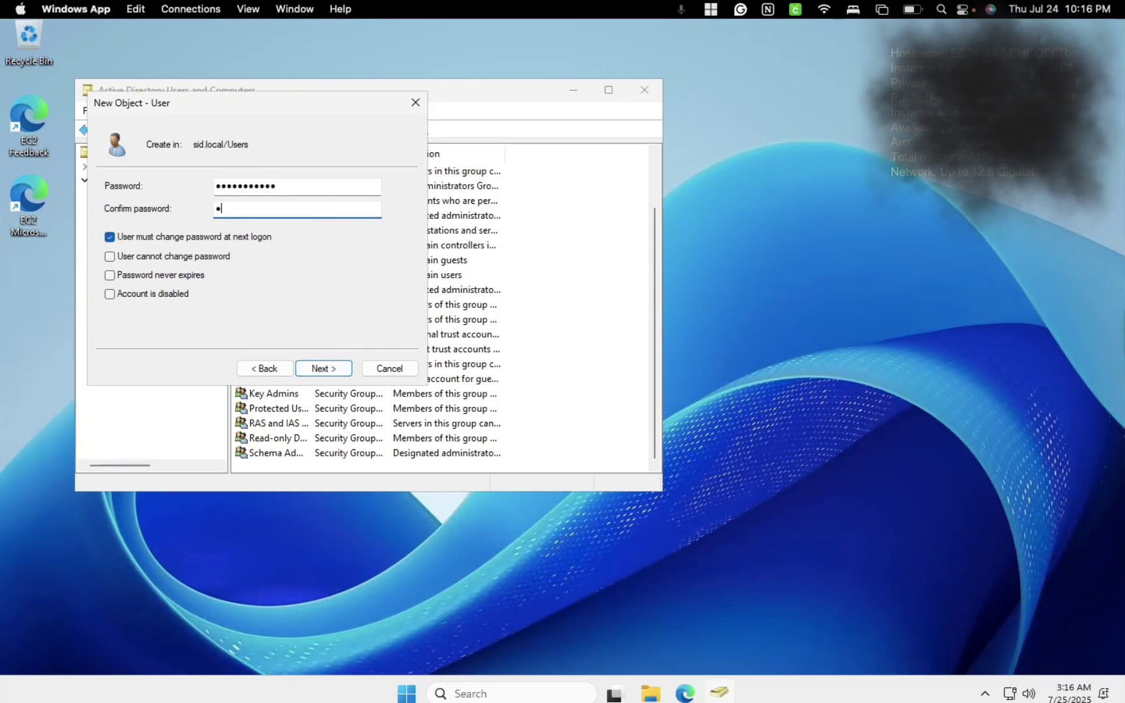
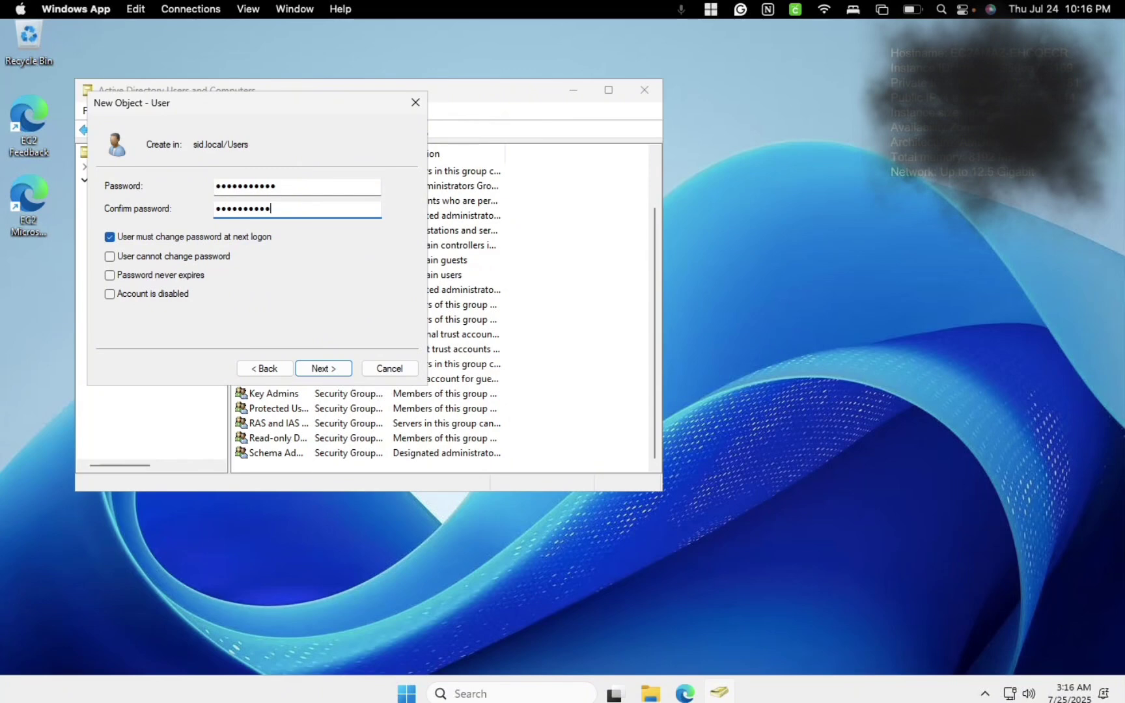
{"action": "left_click", "coordinate": [128, 278]}
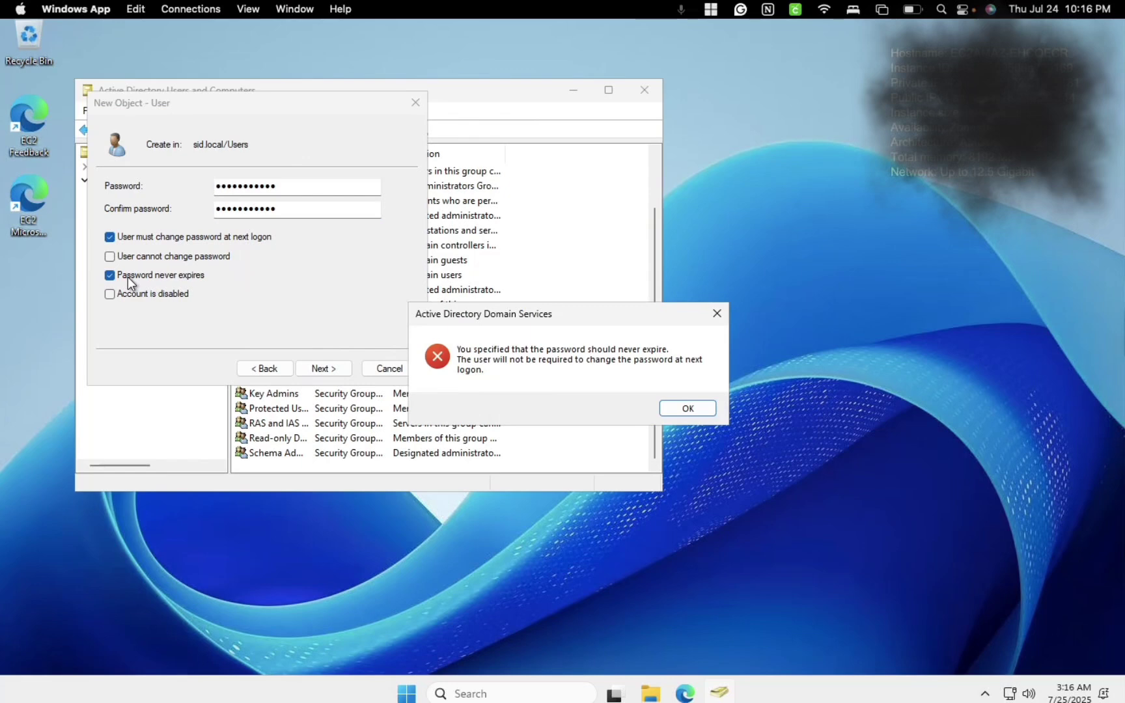
{"action": "left_click", "coordinate": [703, 408]}
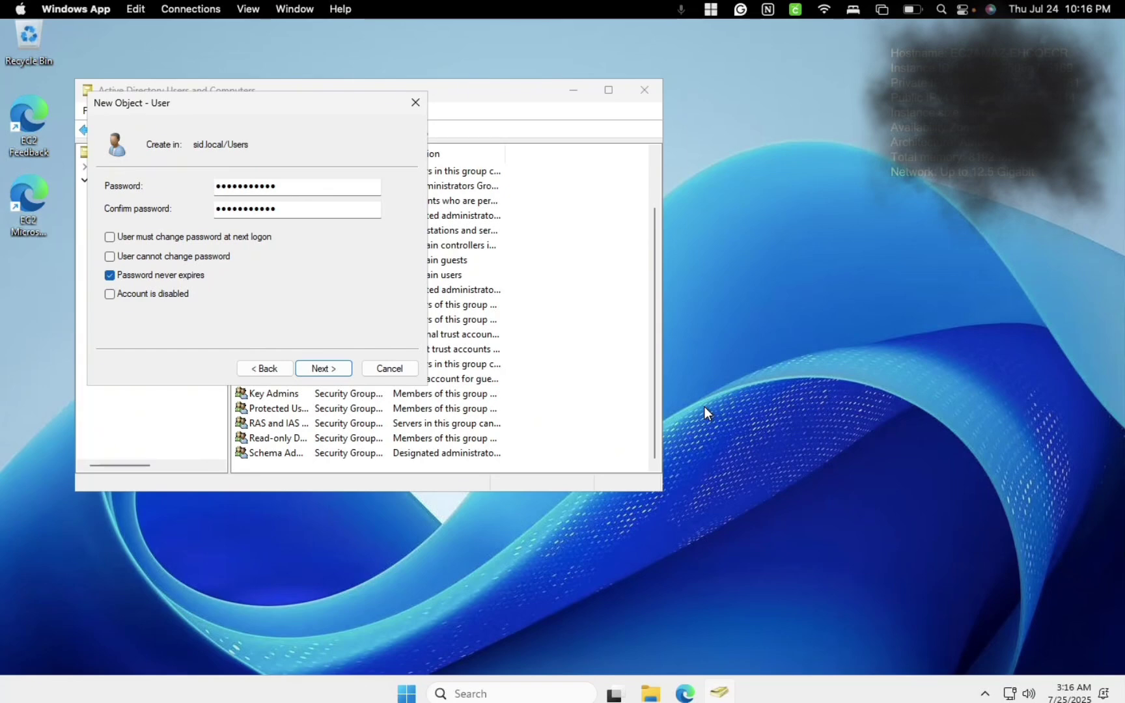
{"action": "left_click", "coordinate": [340, 368]}
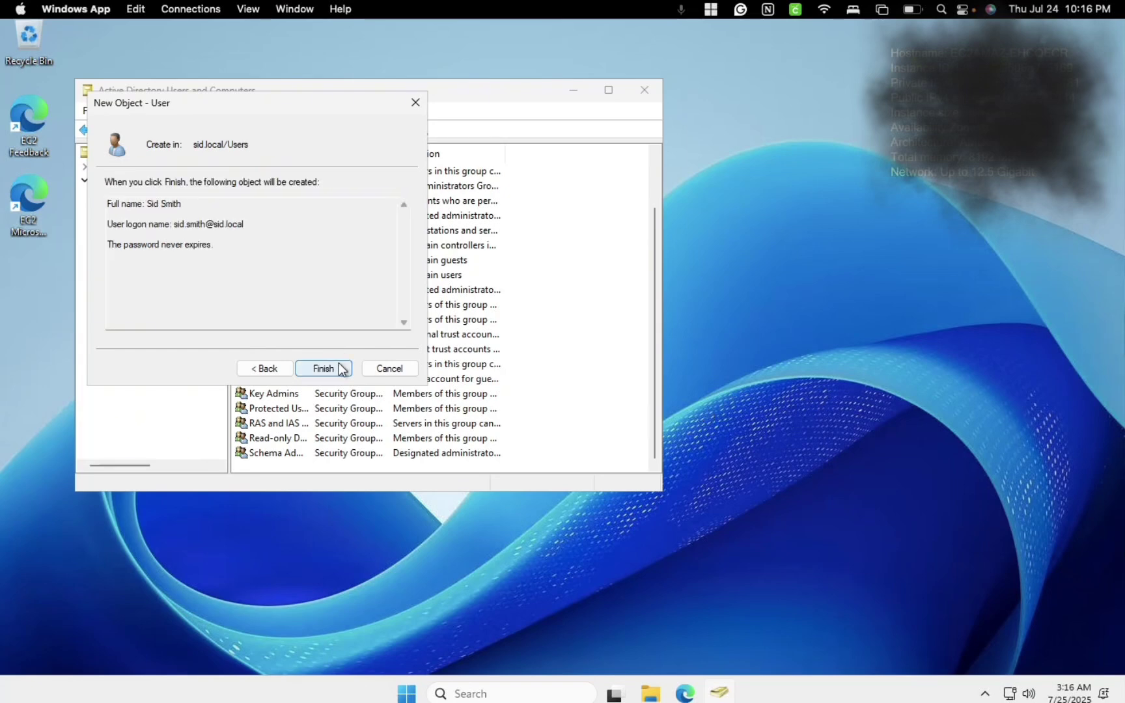
{"action": "left_click", "coordinate": [340, 368]}
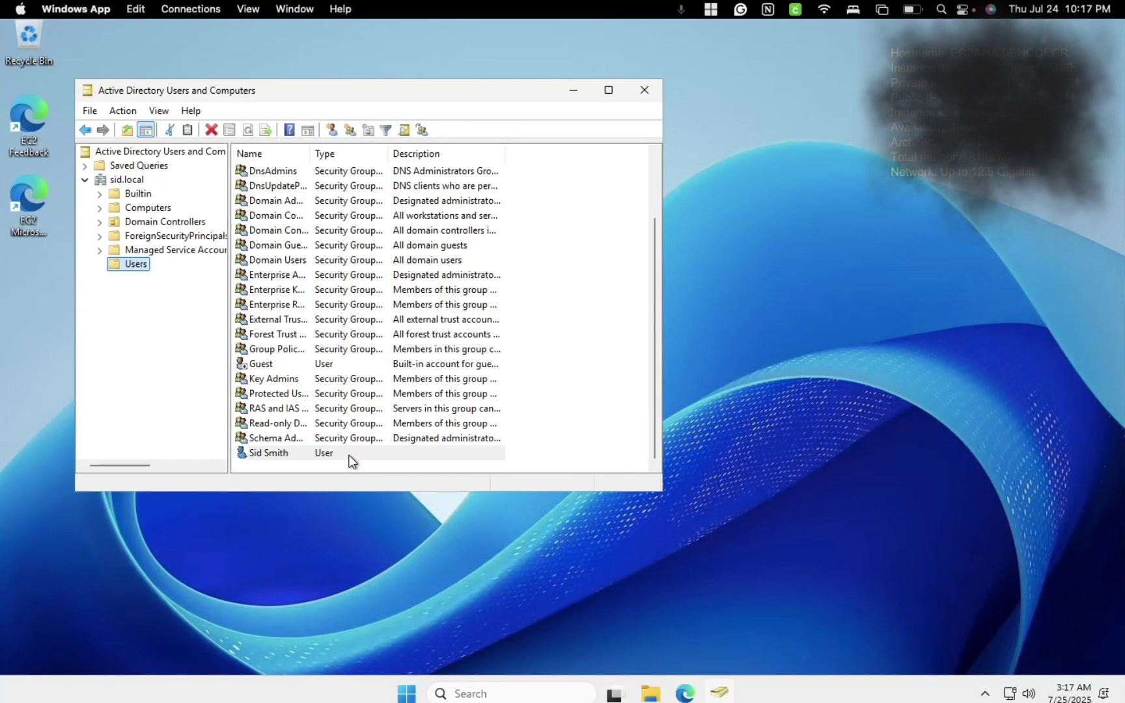
{"action": "right_click", "coordinate": [349, 456]}
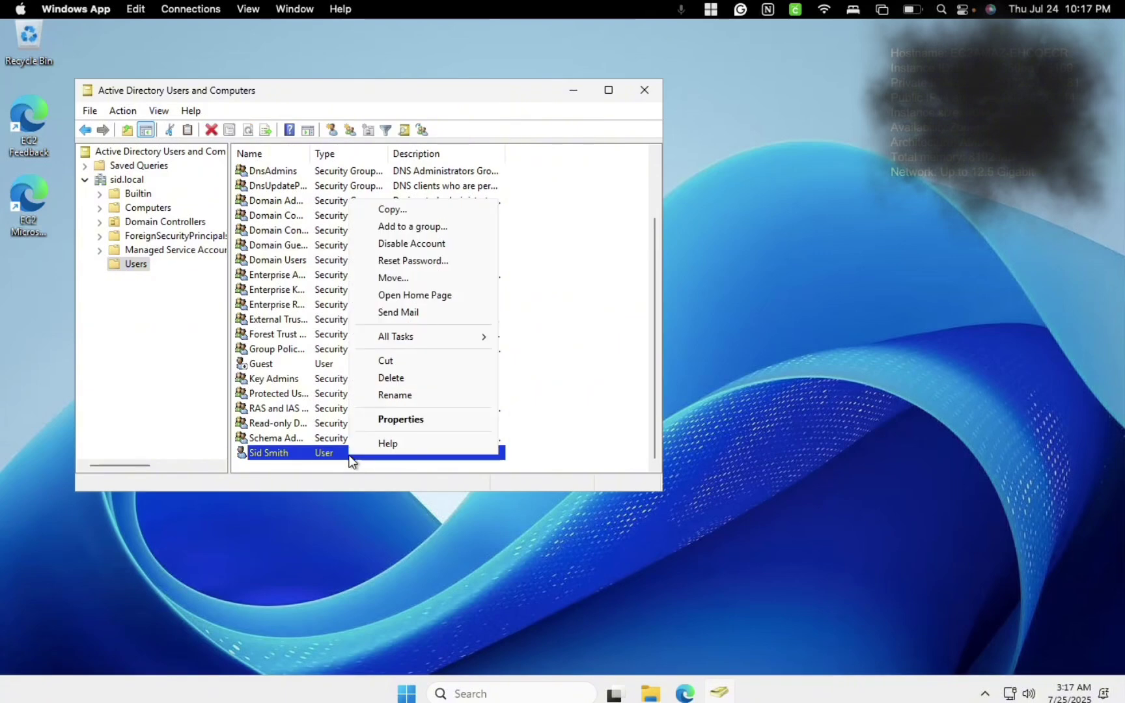
{"action": "left_click", "coordinate": [168, 427]}
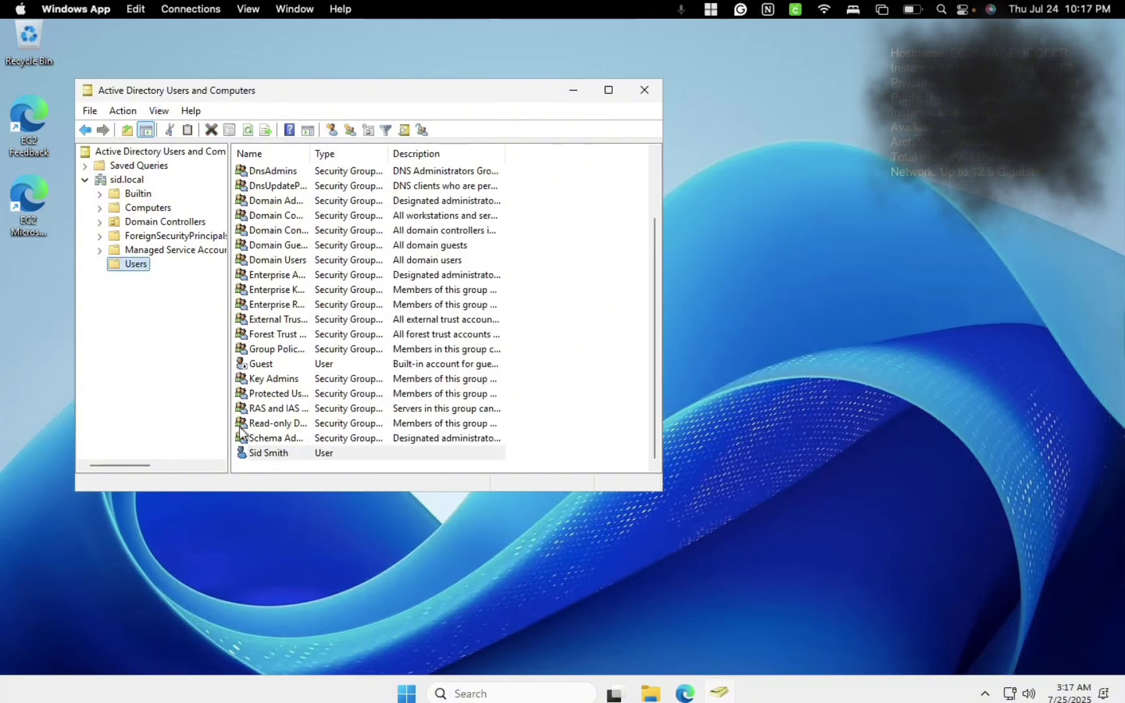
- Add a group named SidGroup to Users, keeping the Global scope and Security type
{"action": "right_click", "coordinate": [599, 367]}
{"action": "mouse_move", "coordinate": [636, 417]}
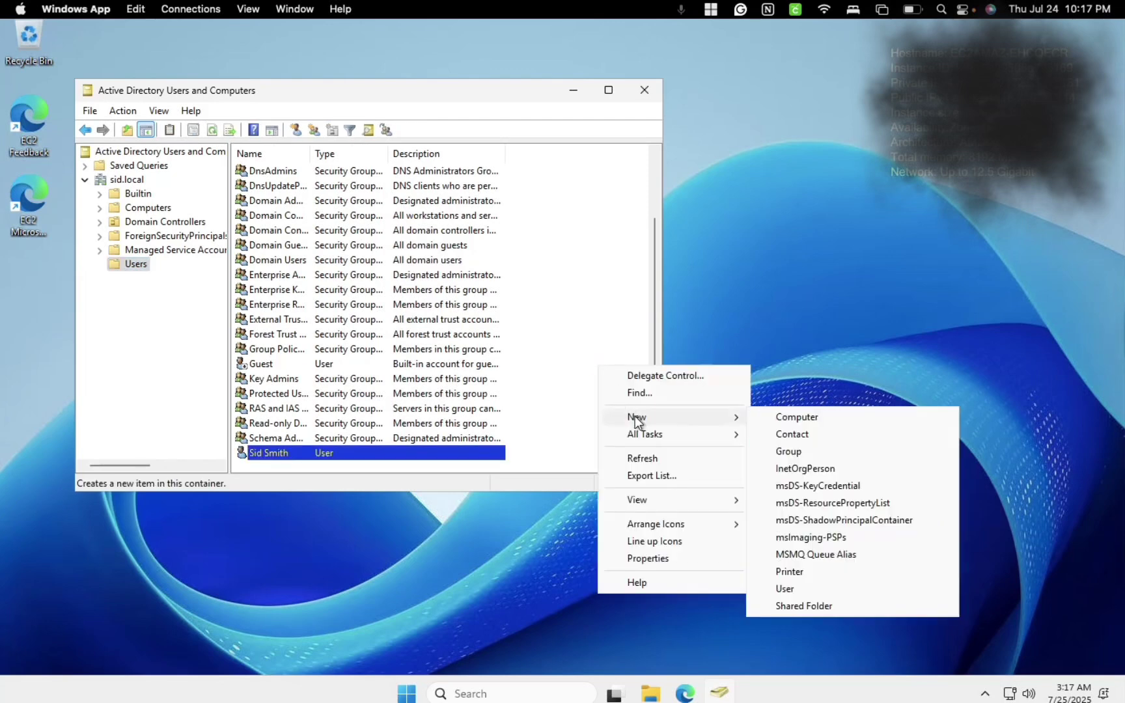
{"action": "left_click", "coordinate": [788, 452]}
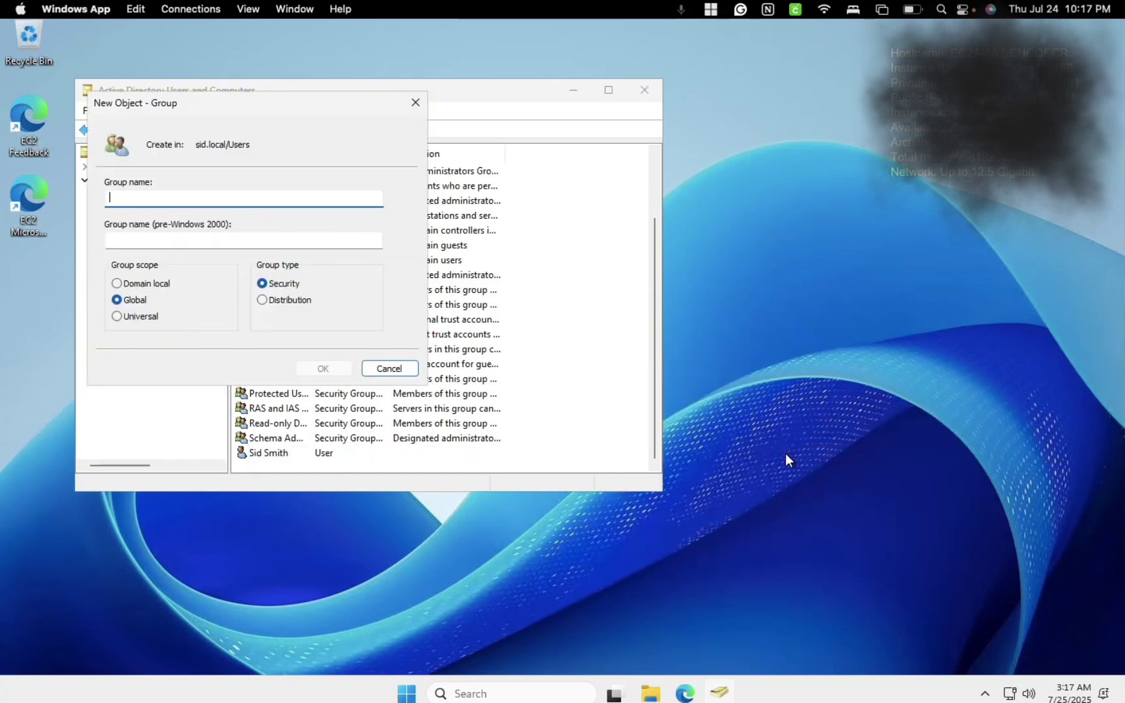
{"action": "type", "text": "Si"}
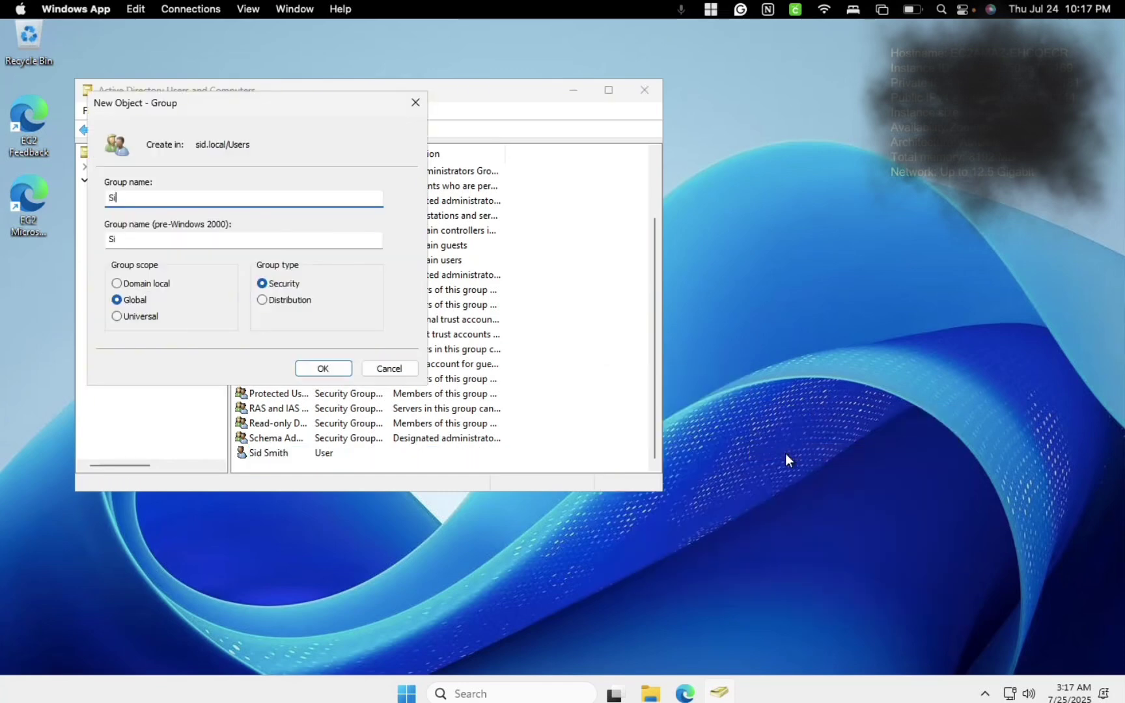
{"action": "type", "text": "dGro"}
{"action": "type", "text": "up"}
{"action": "left_click", "coordinate": [313, 369]}
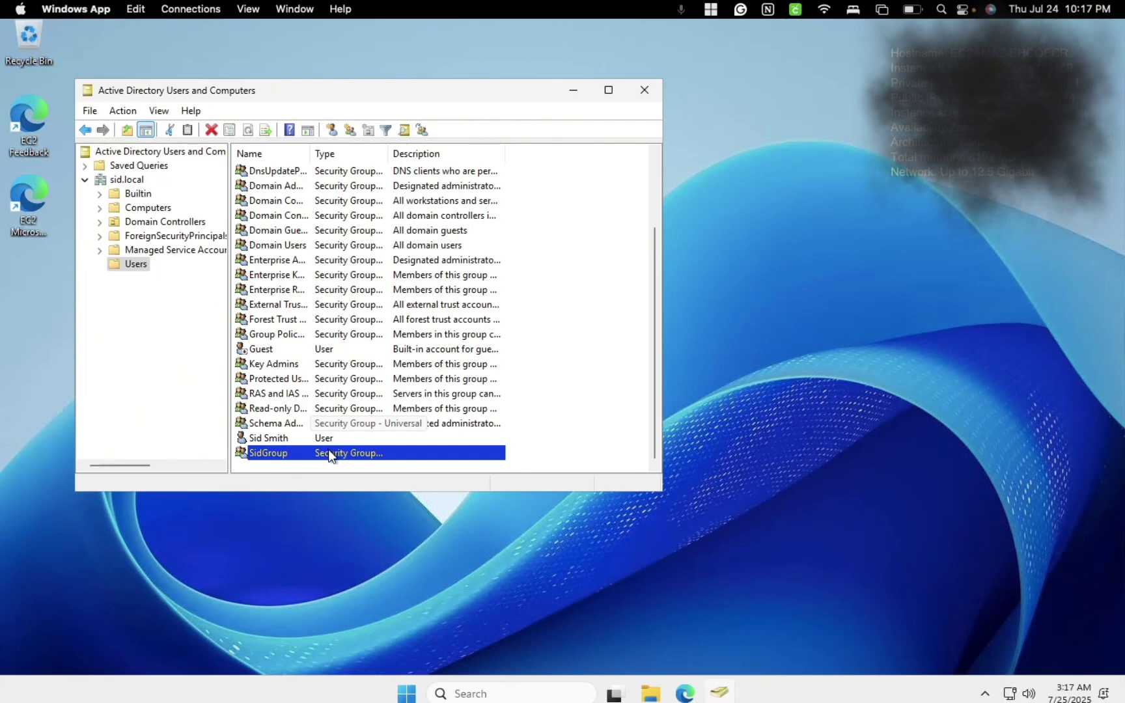
- Add sid.smith to SidGroup's members, then reopen SidGroup's properties to verify the membership
{"action": "right_click", "coordinate": [328, 454]}
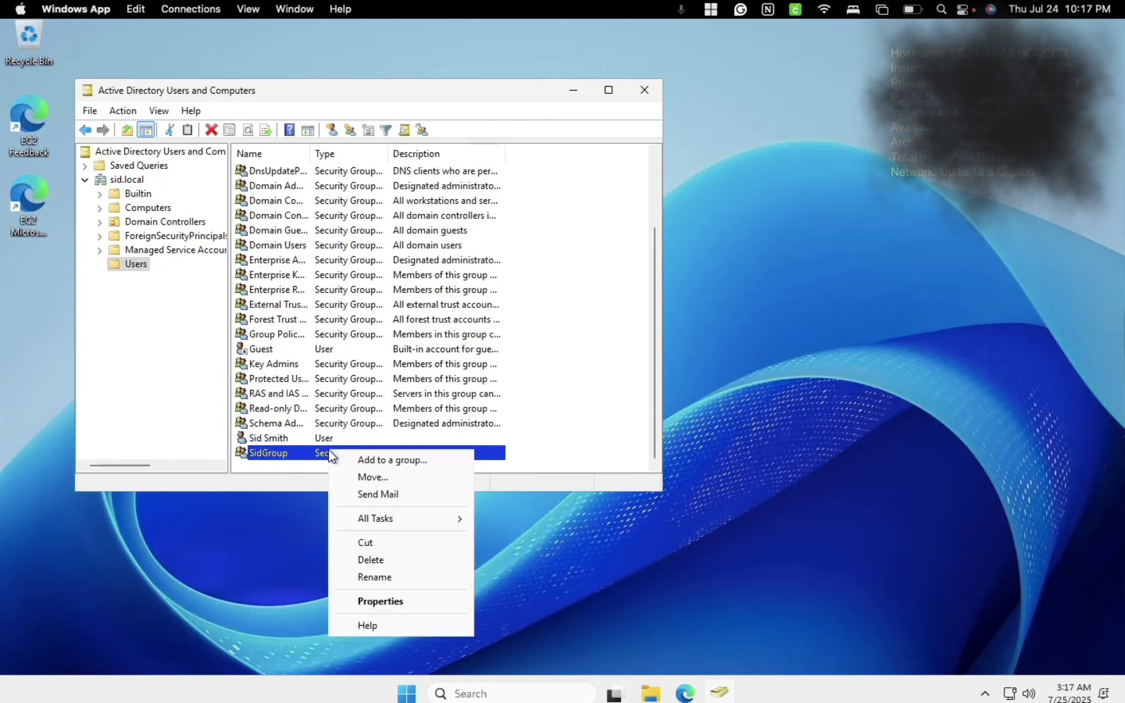
{"action": "left_click", "coordinate": [412, 601]}
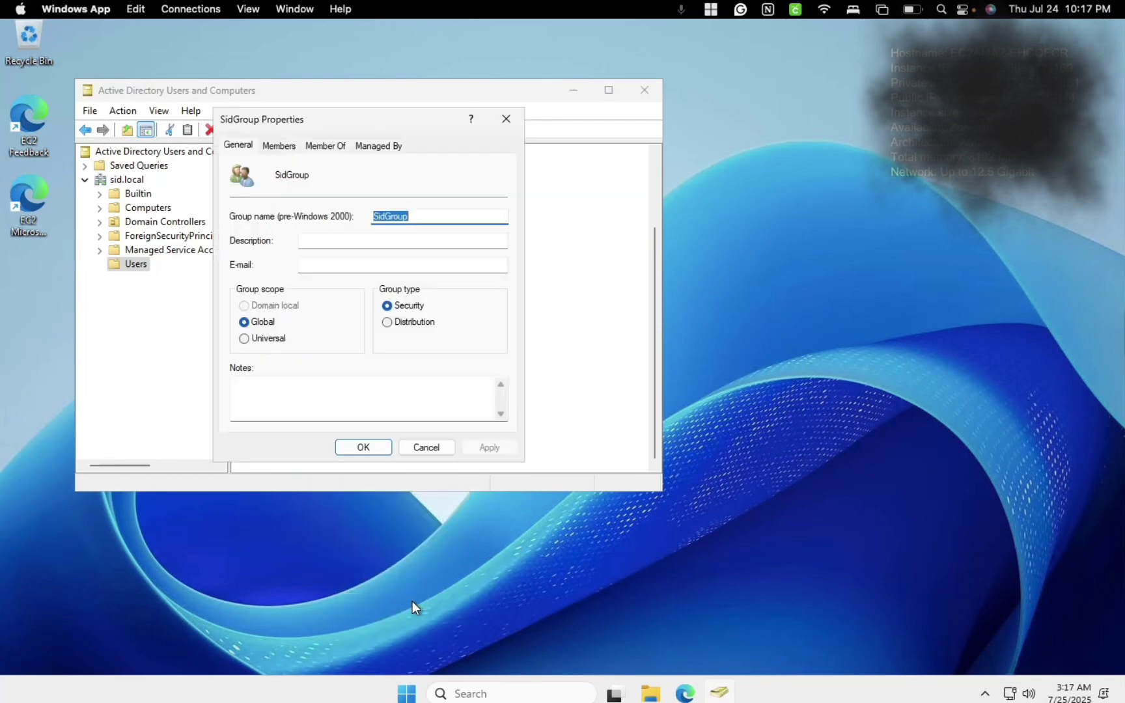
{"action": "left_click", "coordinate": [271, 146]}
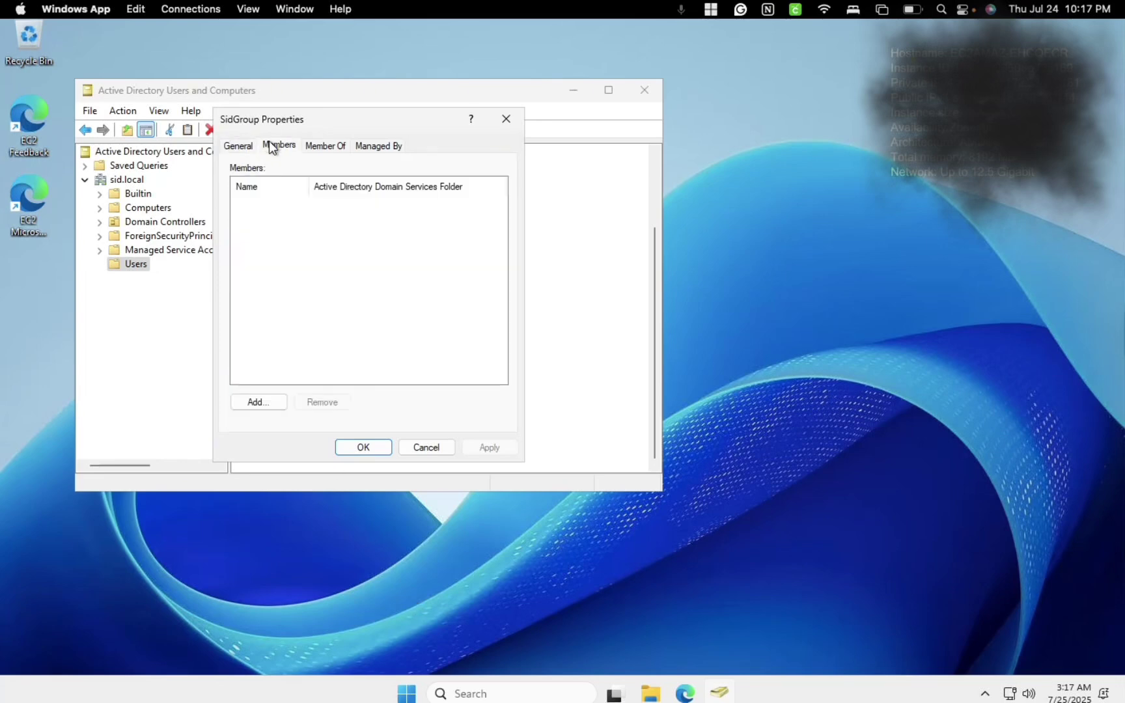
{"action": "left_click", "coordinate": [272, 402]}
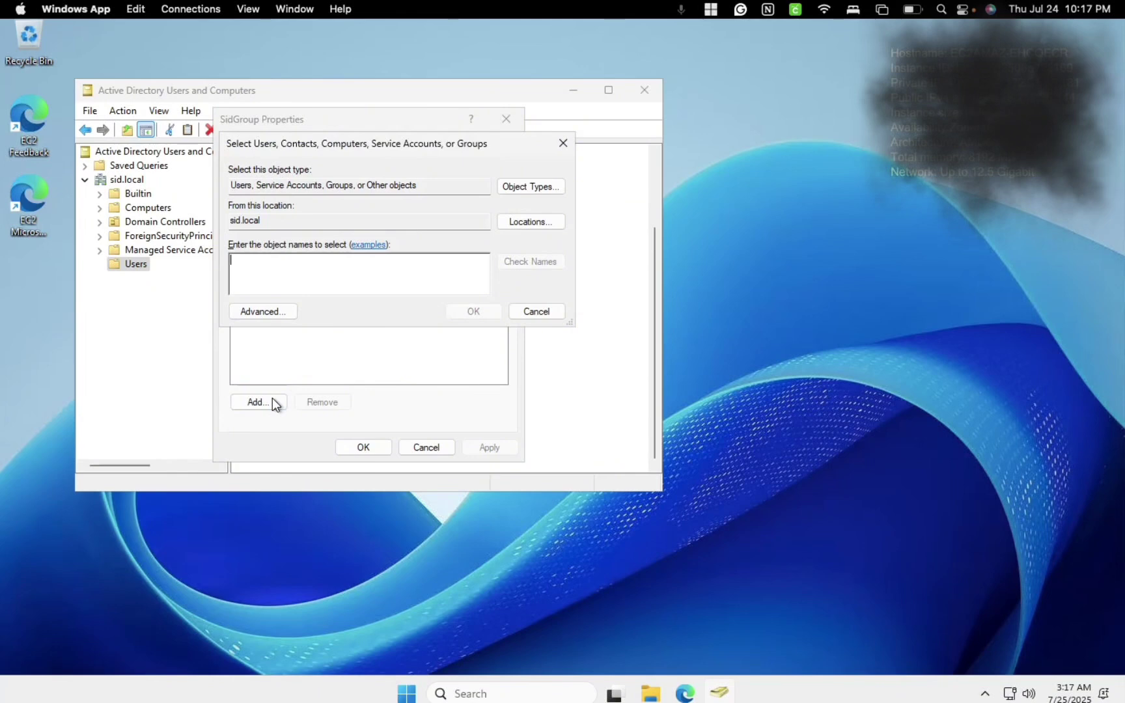
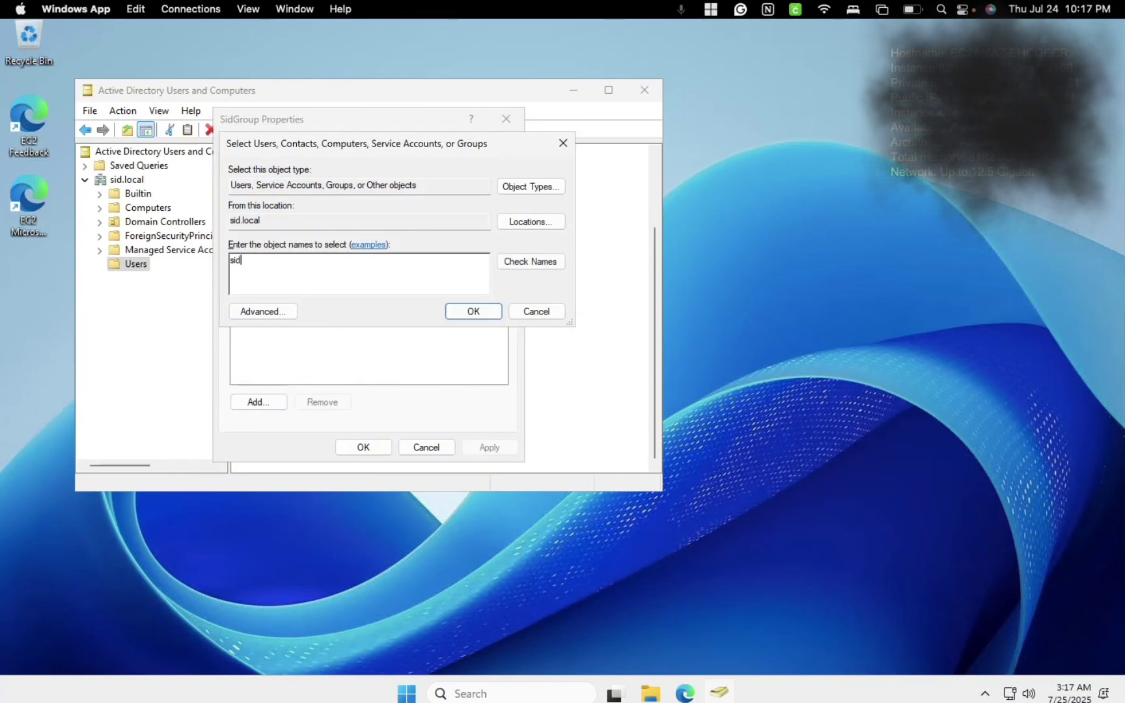
{"action": "left_click", "coordinate": [461, 312]}
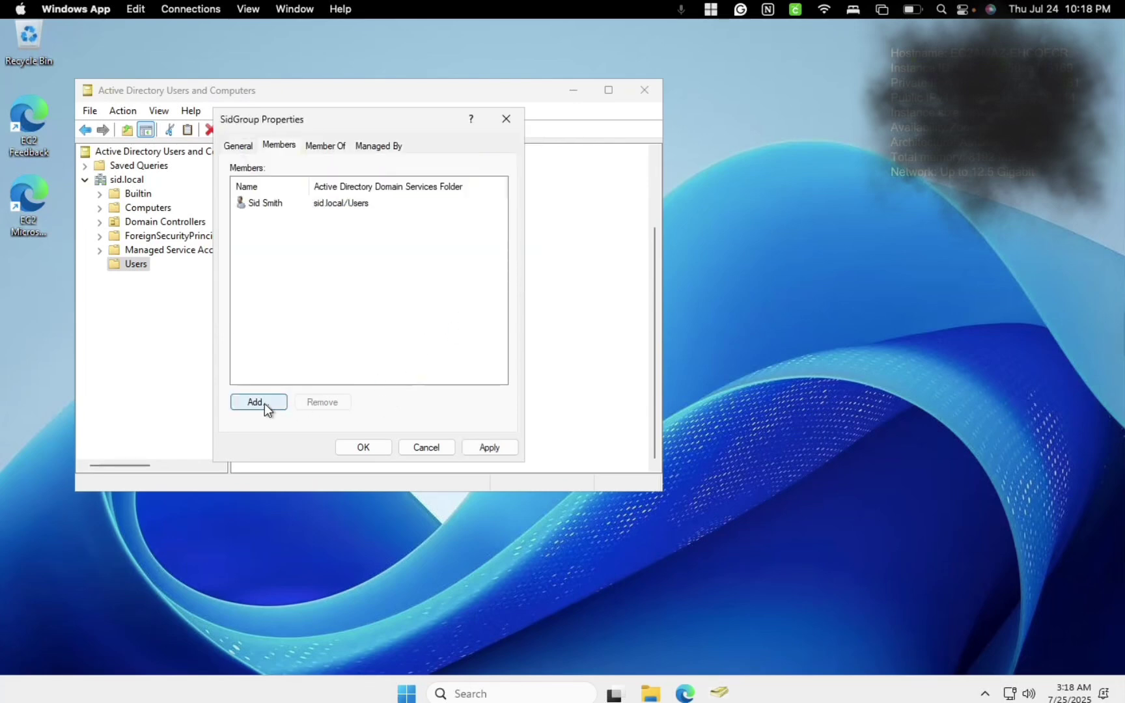
{"action": "left_click", "coordinate": [380, 448]}
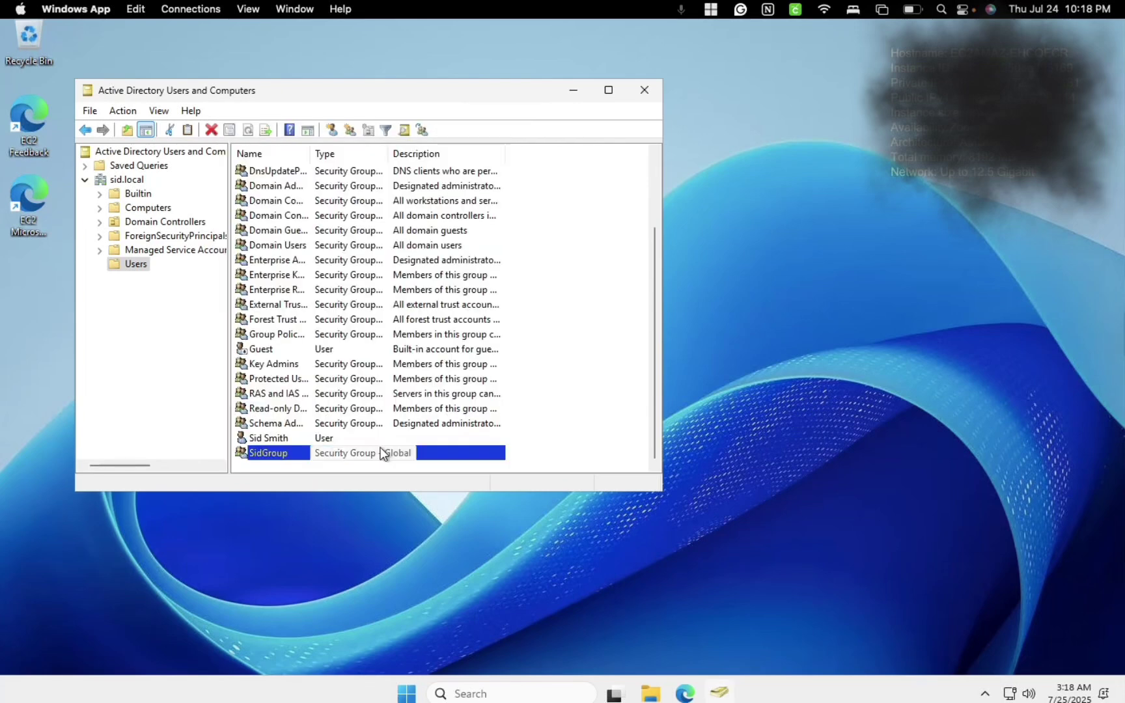
{"action": "double_click", "coordinate": [410, 451]}
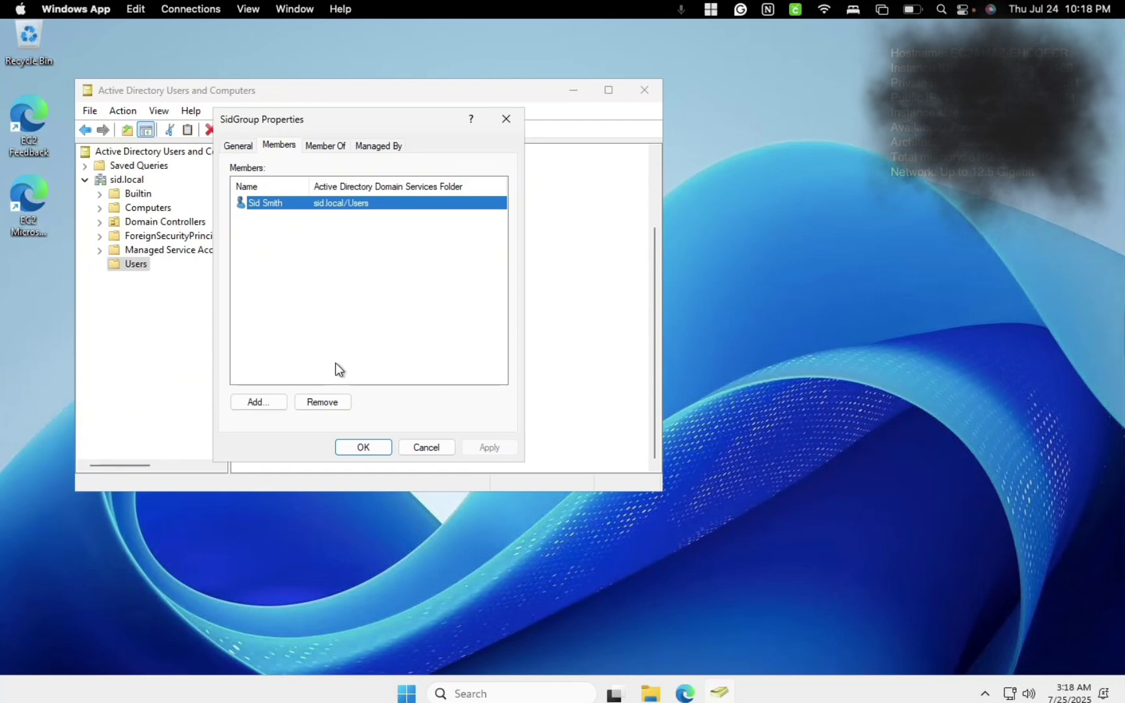
{"action": "left_click", "coordinate": [418, 448]}
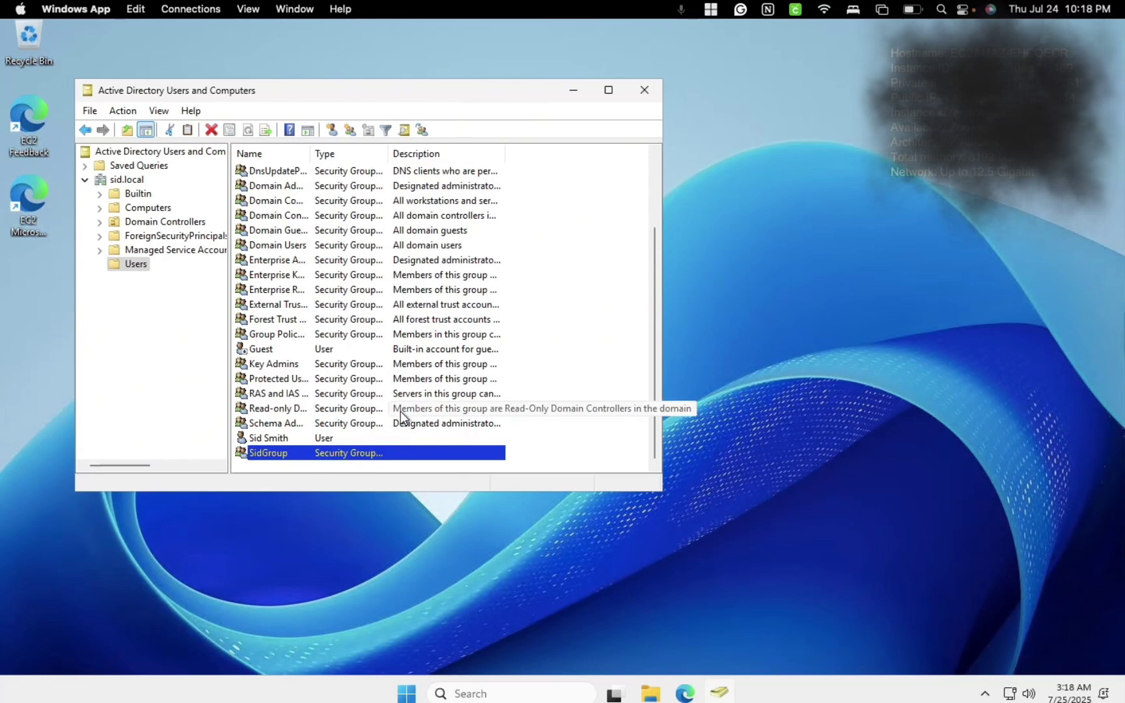
{"action": "left_click", "coordinate": [281, 440]}
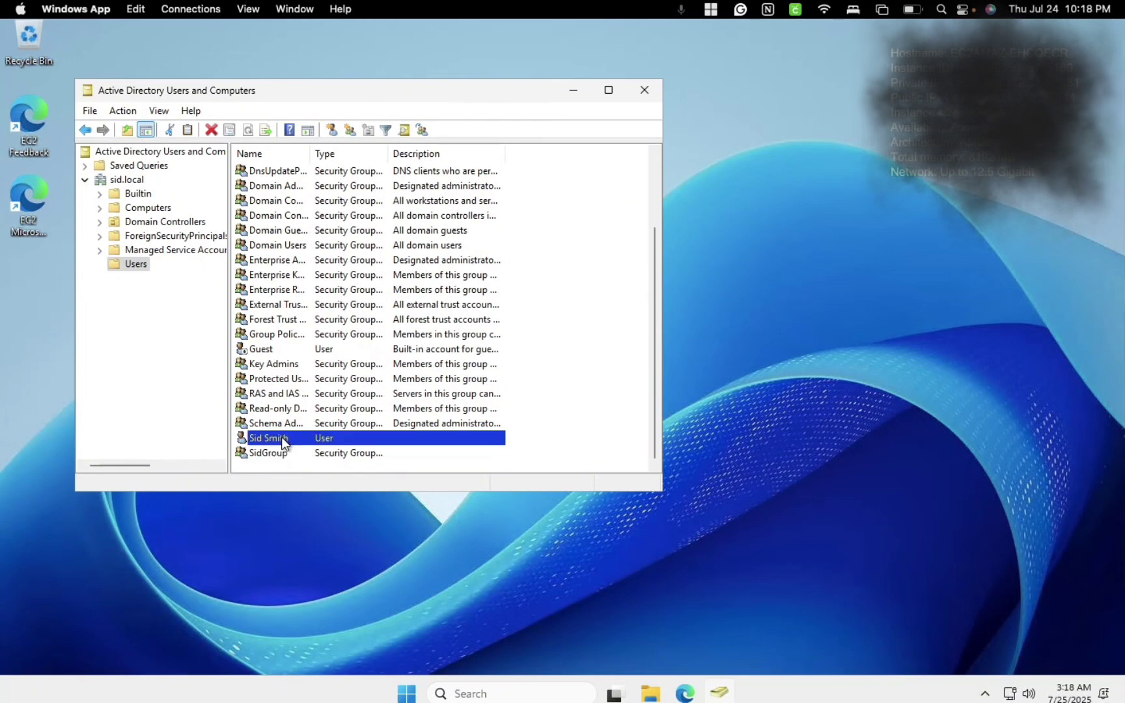
{"action": "right_click", "coordinate": [284, 442]}
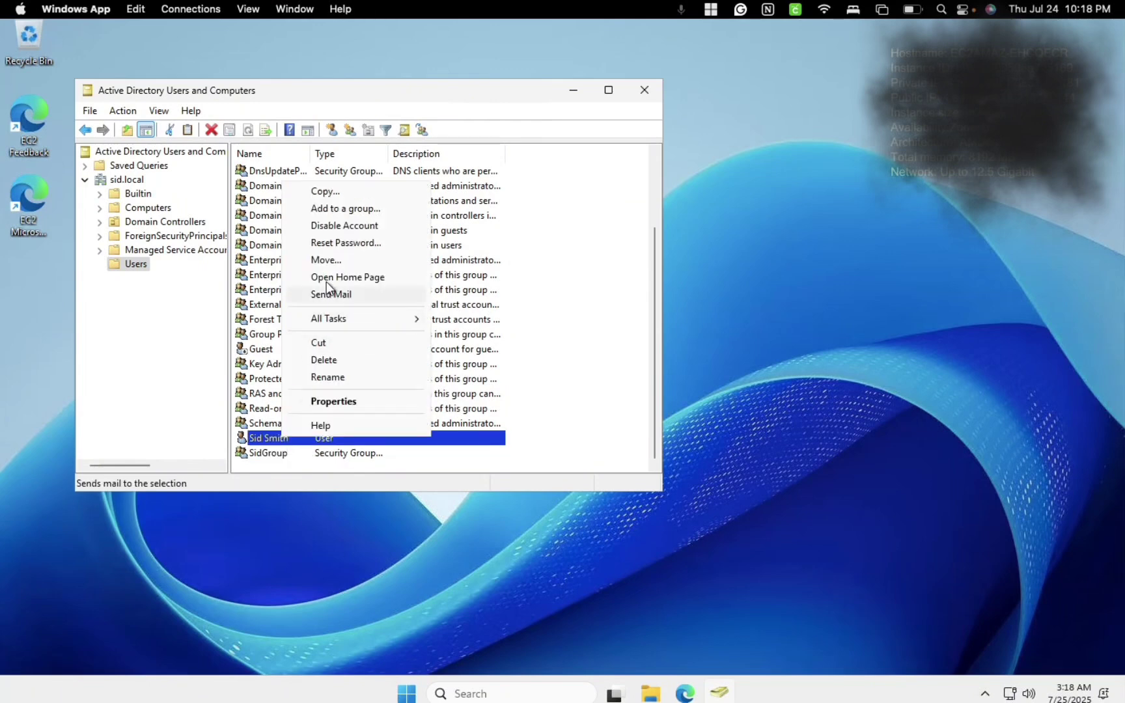
{"action": "left_click", "coordinate": [326, 245]}
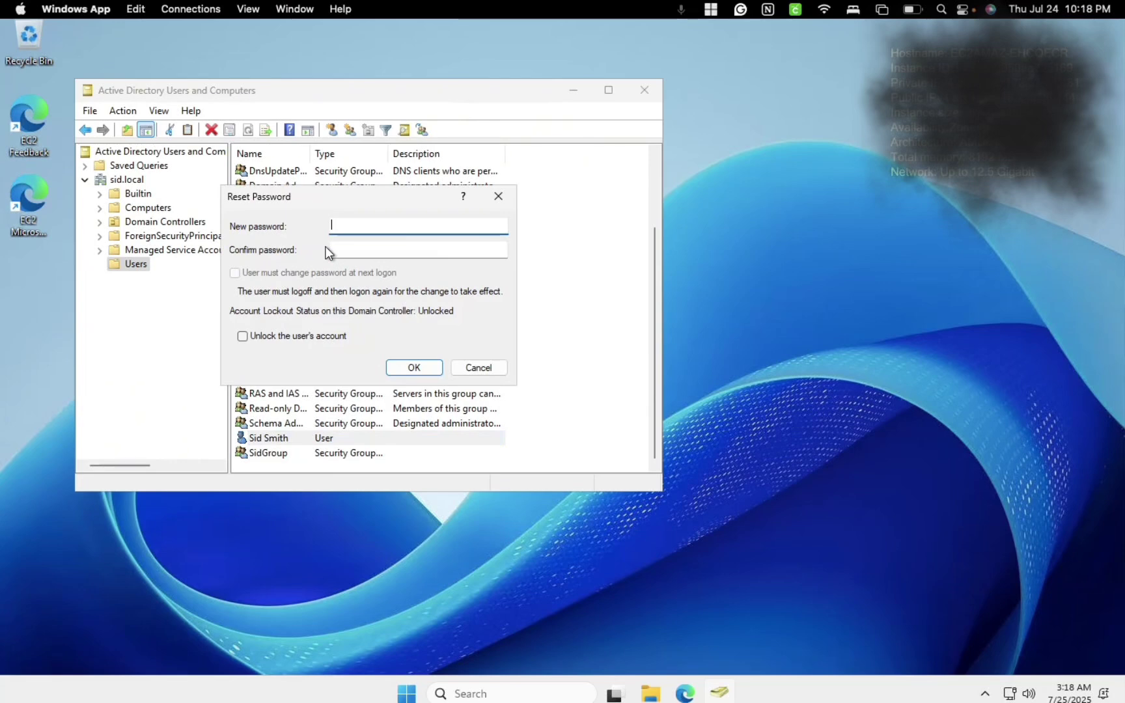
{"action": "type", "text": "P"}
{"action": "type", "text": "ass"}
{"action": "type", "text": "word"}
{"action": "left_click", "coordinate": [346, 248]}
{"action": "type", "text": "pass"}
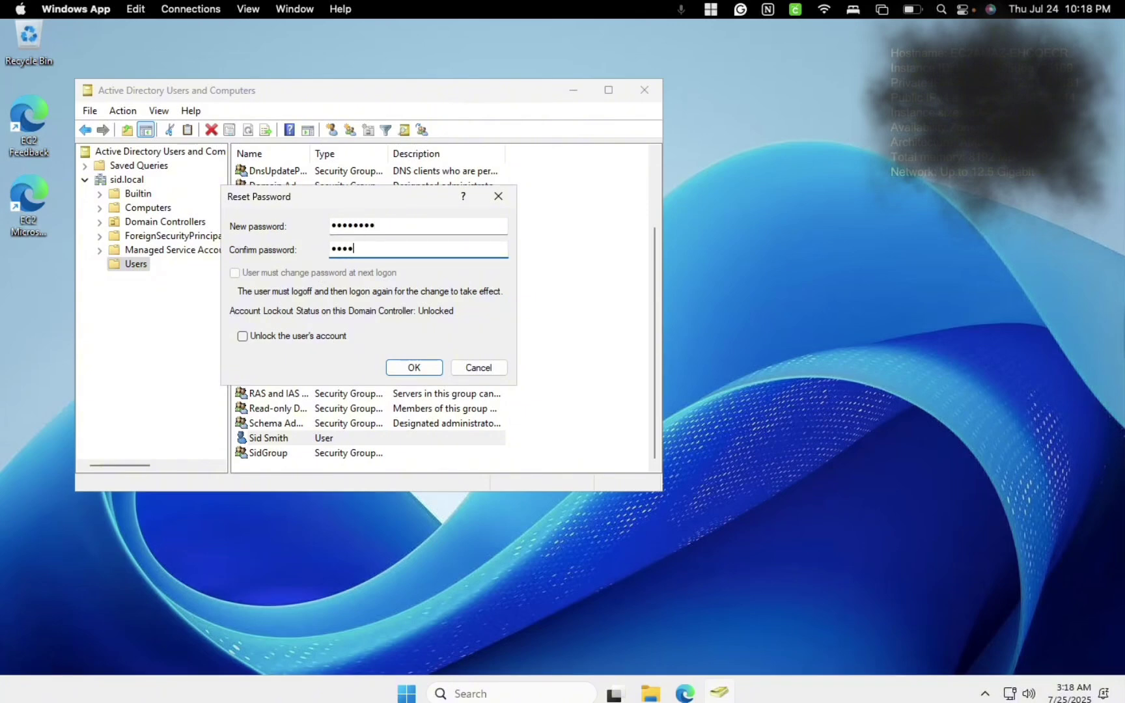
{"action": "type", "text": "wo"}
{"action": "type", "text": "rd"}
{"action": "left_click", "coordinate": [400, 368]}
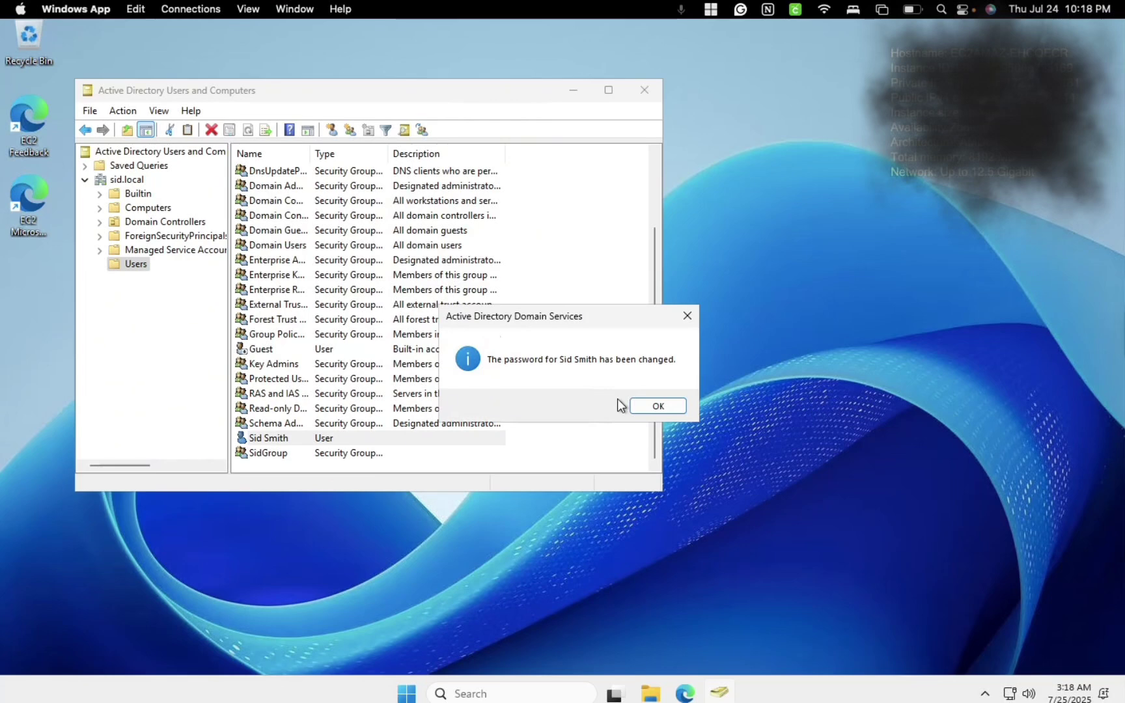
{"action": "left_click", "coordinate": [658, 407]}
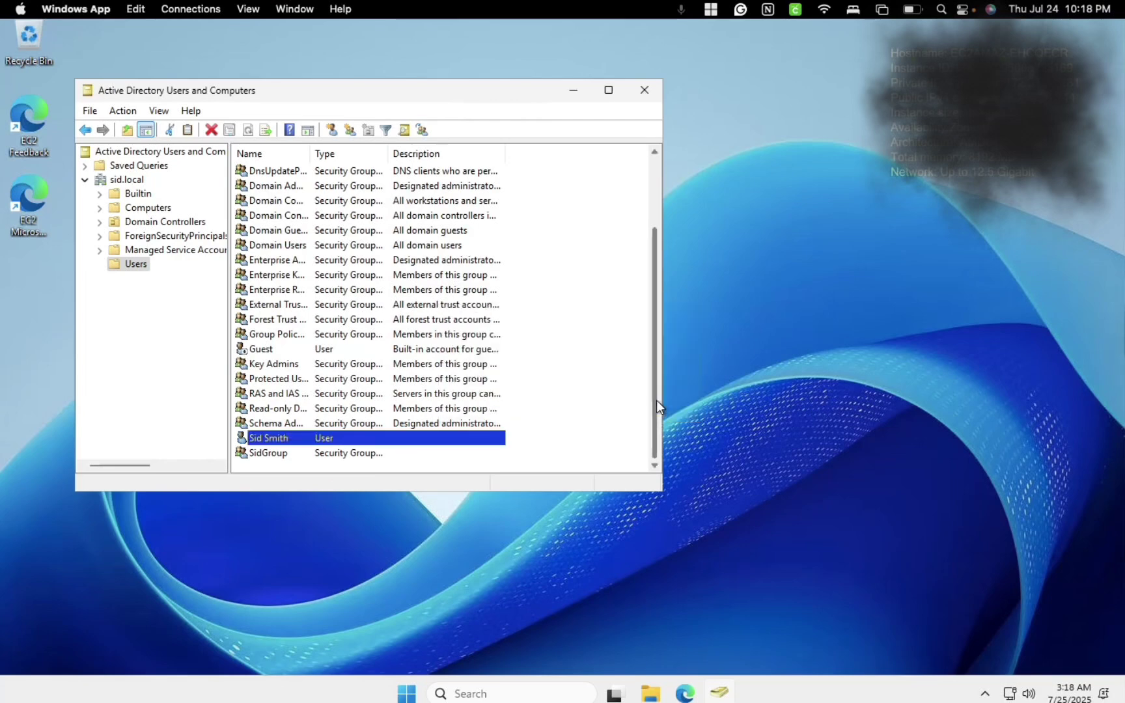